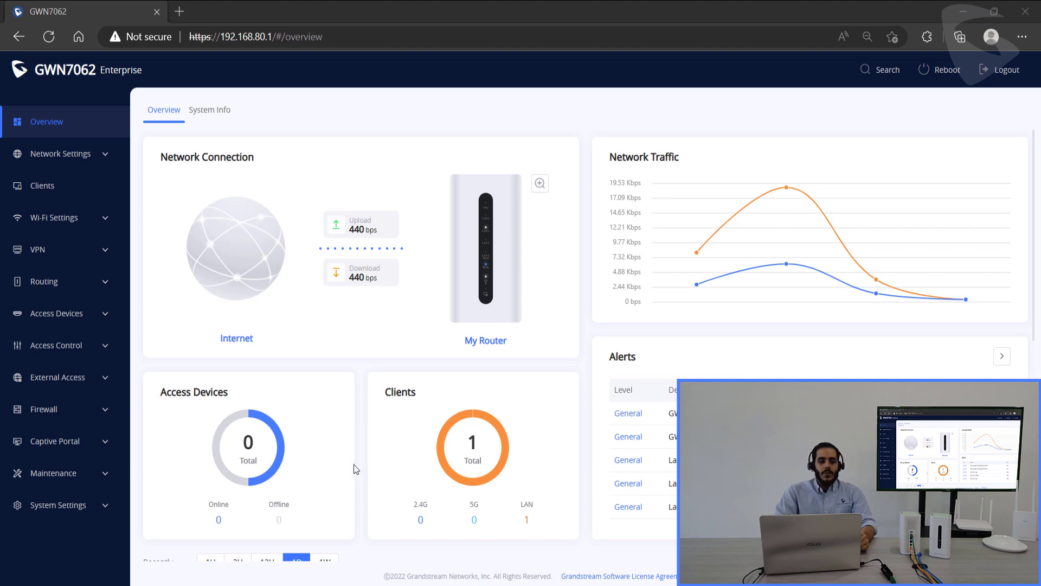
Enable Dual WAN Port in the WAN port settings so the fourth LAN port serves as a WAN port
left_click(83, 161)
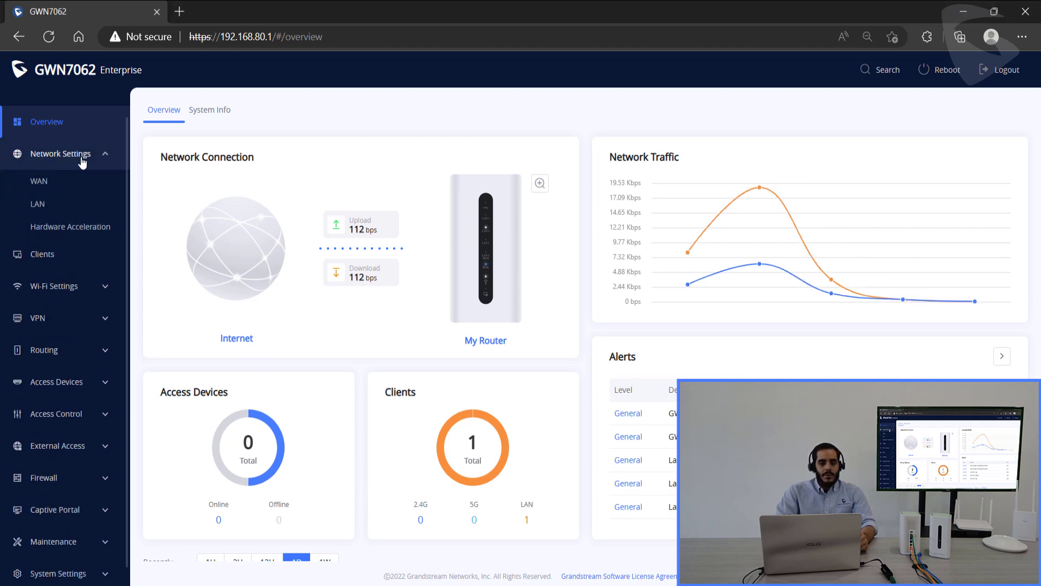
left_click(53, 183)
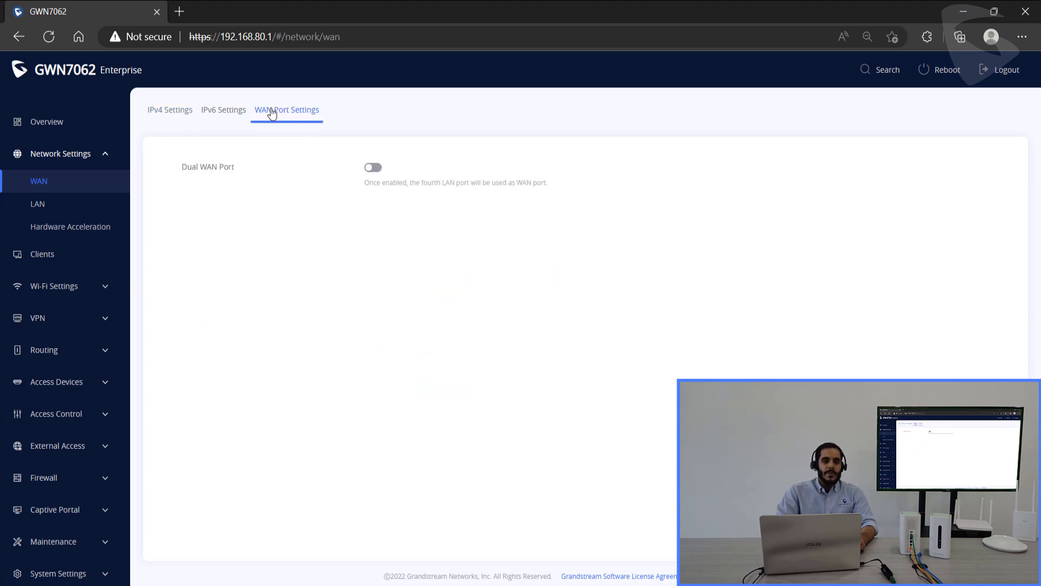
left_click_drag(176, 170, 247, 169)
left_click(373, 168)
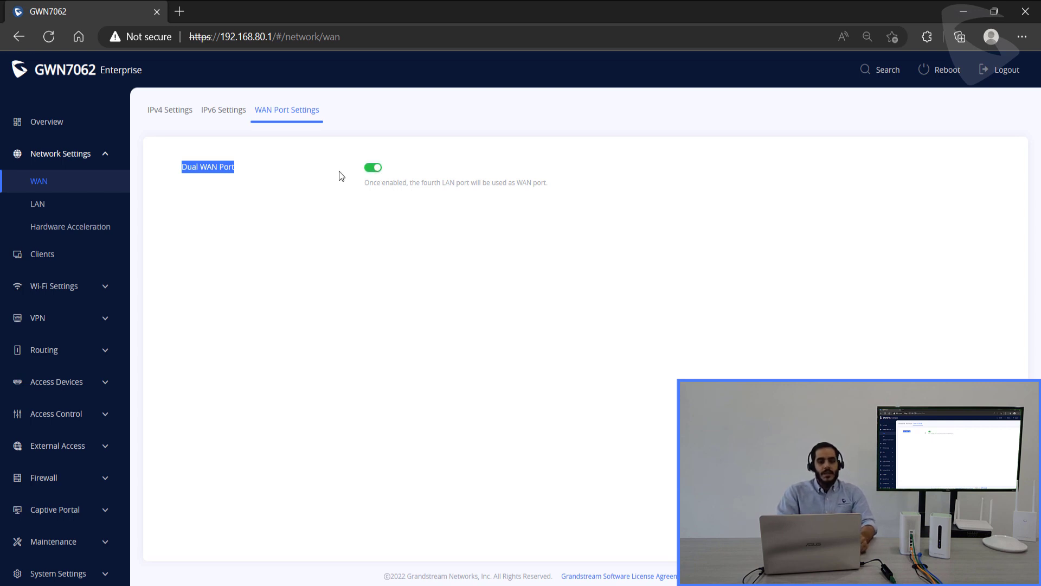
Review the WAN2 (LAN4/WAN) section in the WAN IPv4 settings, including its port assignment and connection type
left_click(156, 116)
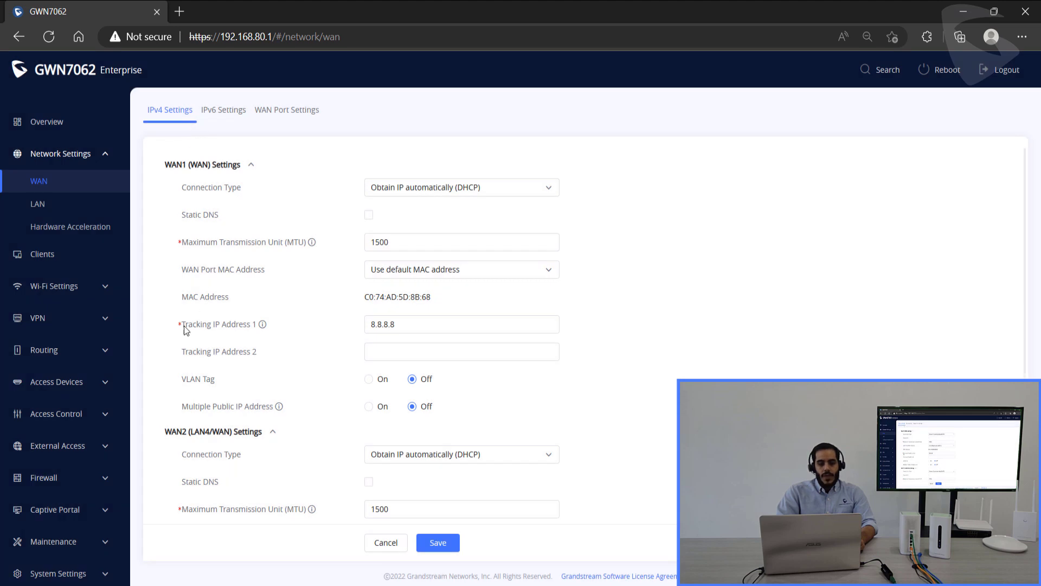
left_click_drag(155, 432, 265, 435)
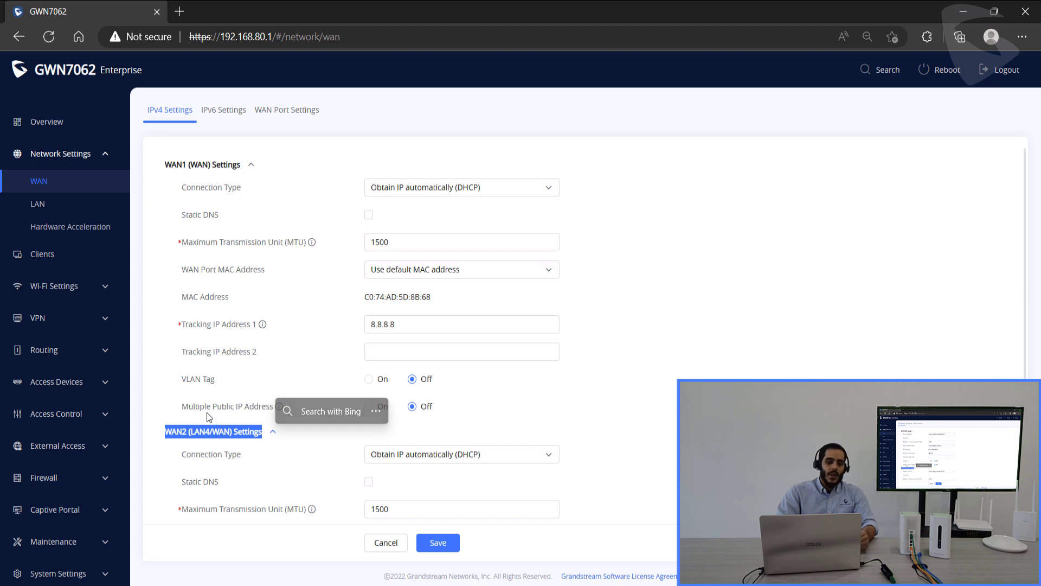
left_click(199, 432)
left_click_drag(190, 432, 208, 430)
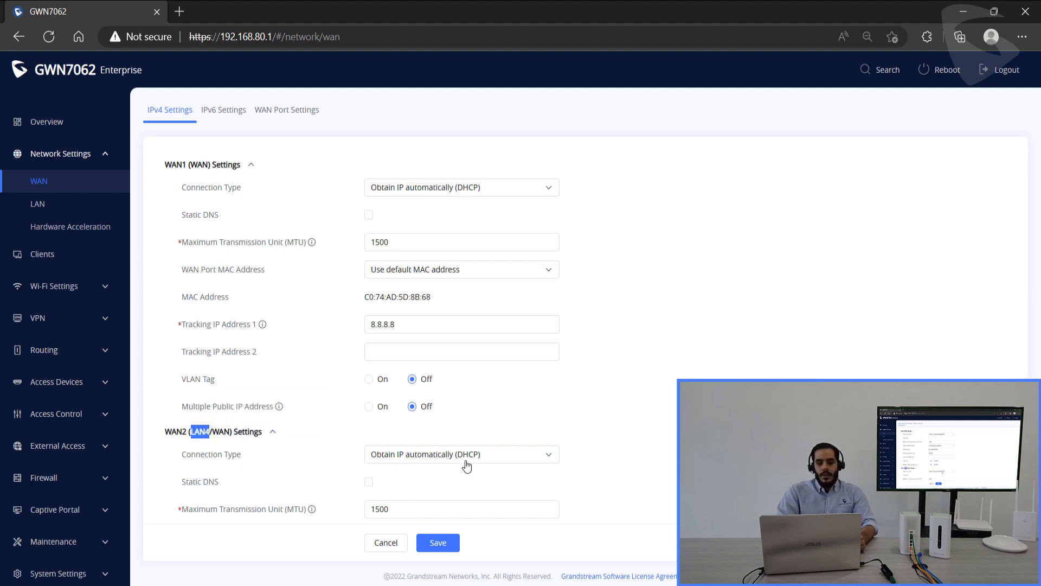
scroll(465, 465, "down", 1)
scroll(458, 445, "down", 1)
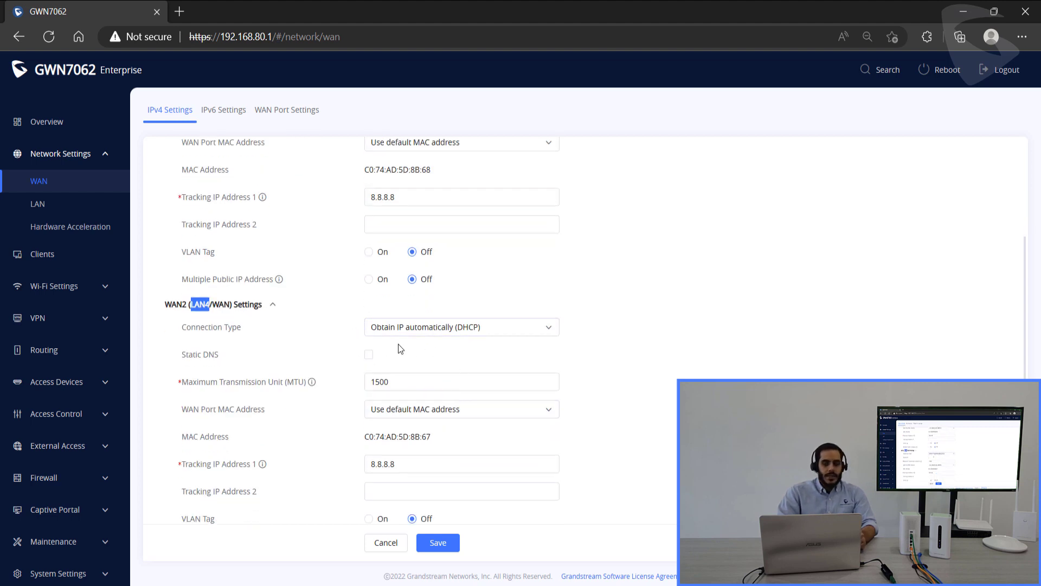
scroll(393, 340, "up", 2)
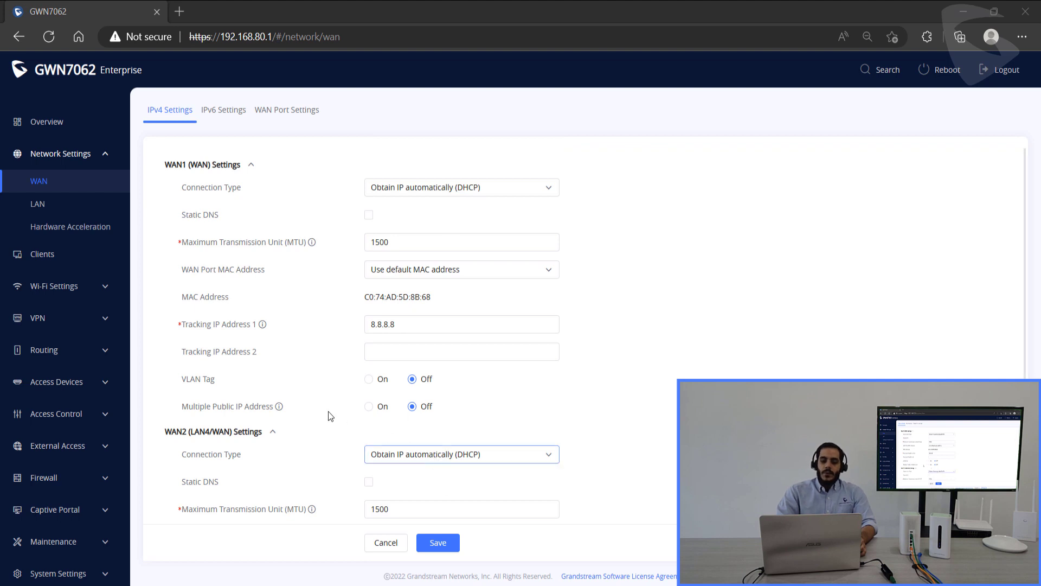
Check Tracking IP Address 1 for both WAN1 and WAN2, and save the IPv4 settings
left_click_drag(176, 326, 258, 329)
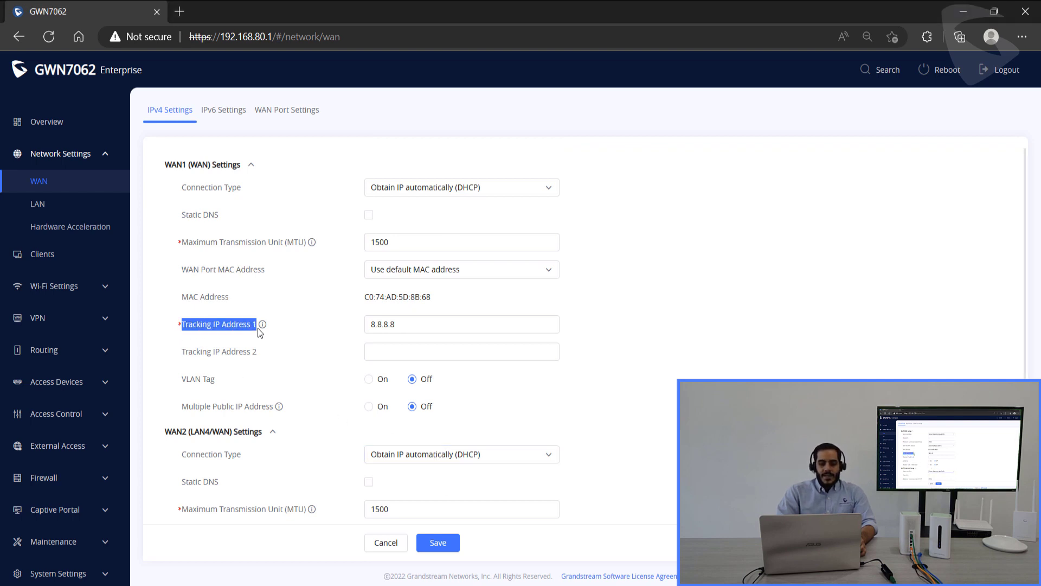
scroll(243, 357, "down", 2)
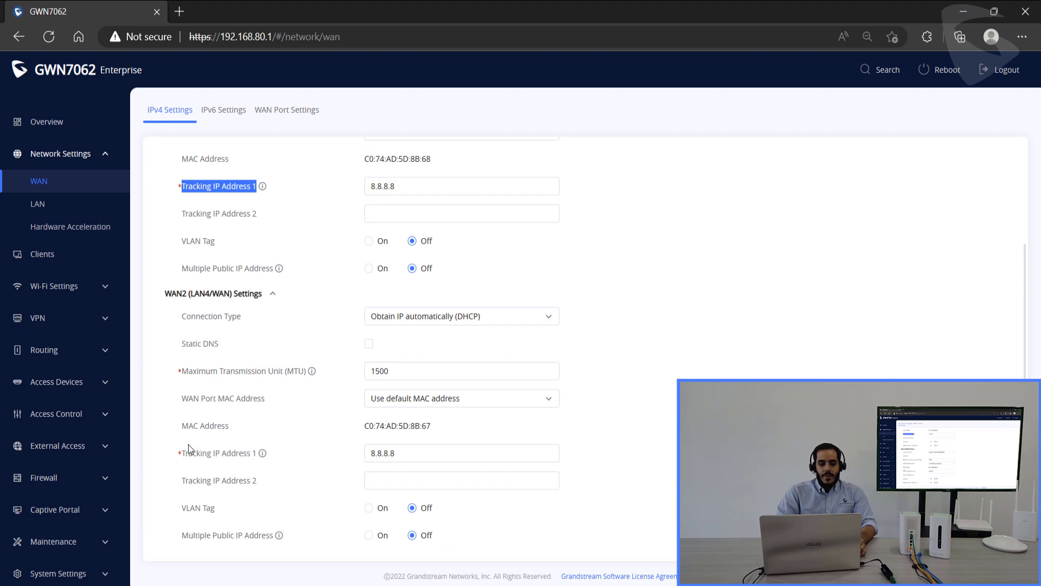
left_click_drag(189, 448, 250, 459)
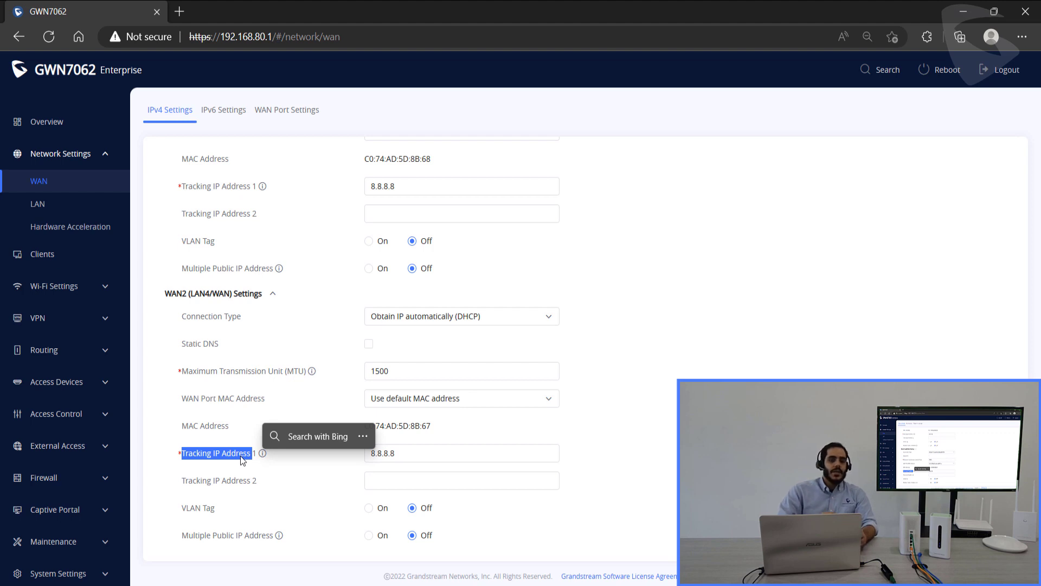
left_click(417, 454)
left_click_drag(426, 453, 372, 451)
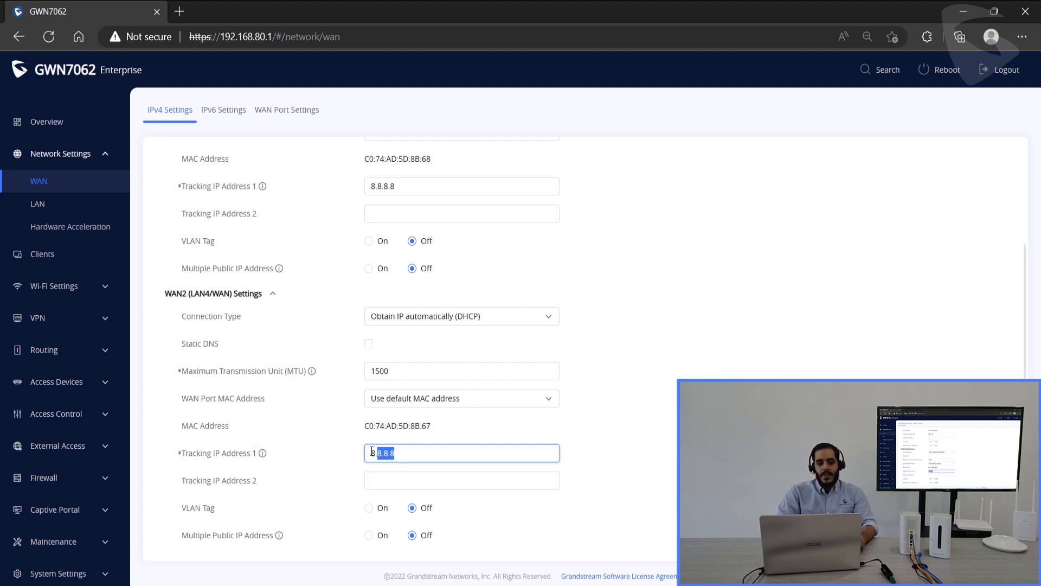
left_click(341, 444)
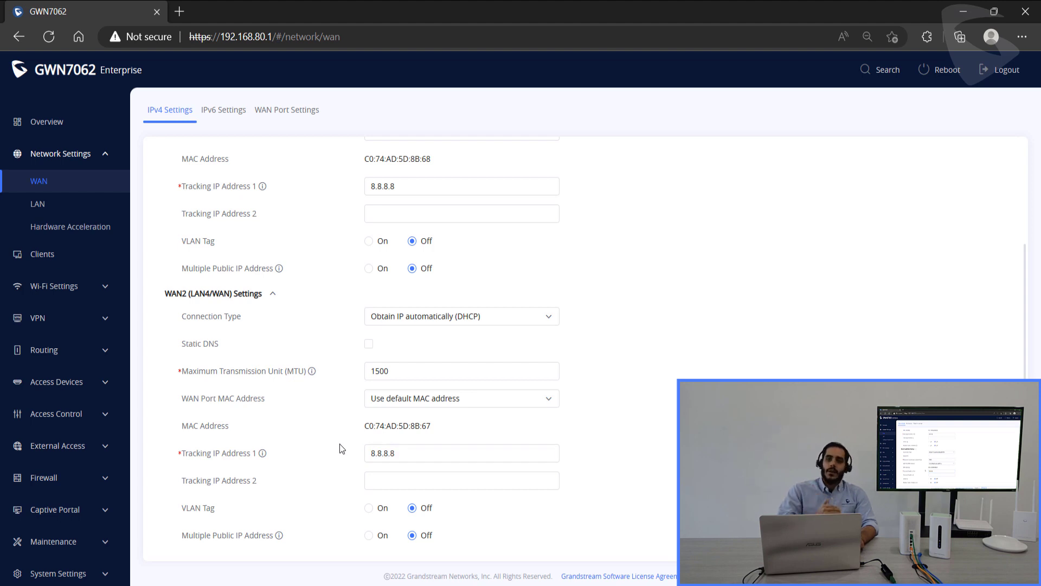
scroll(448, 400, "down", 1)
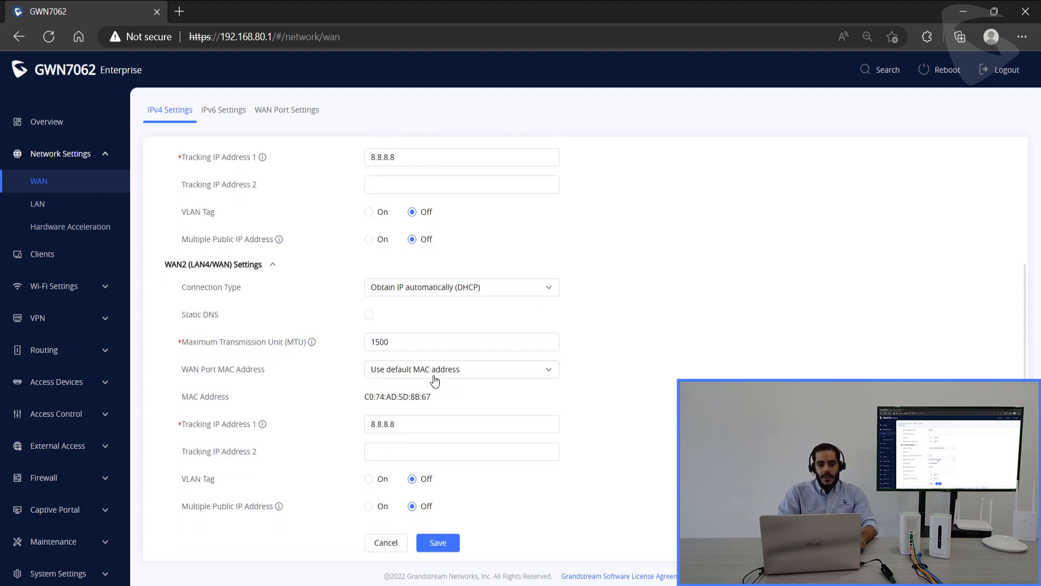
scroll(430, 374, "up", 3)
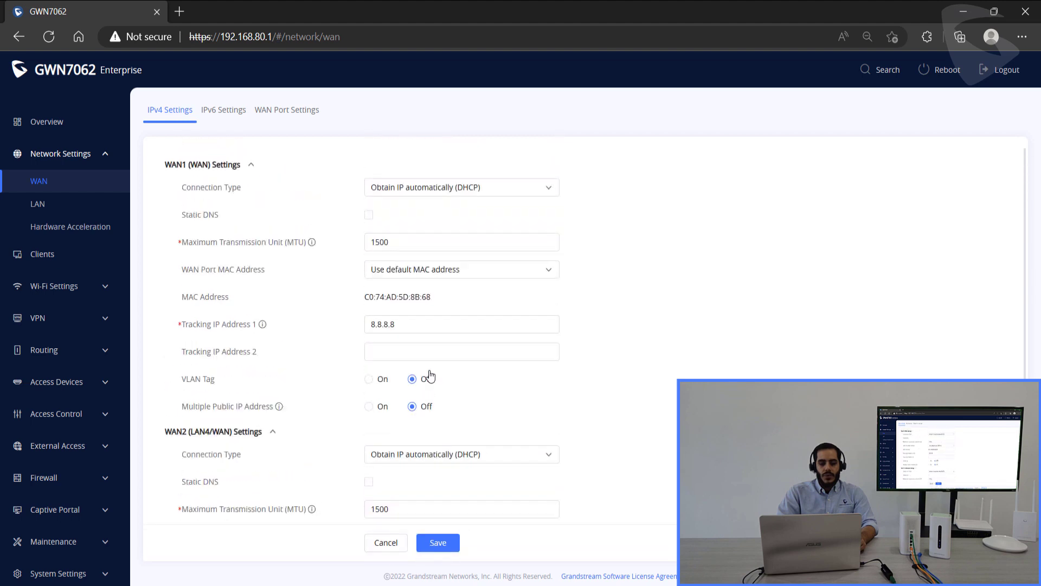
scroll(421, 323, "down", 3)
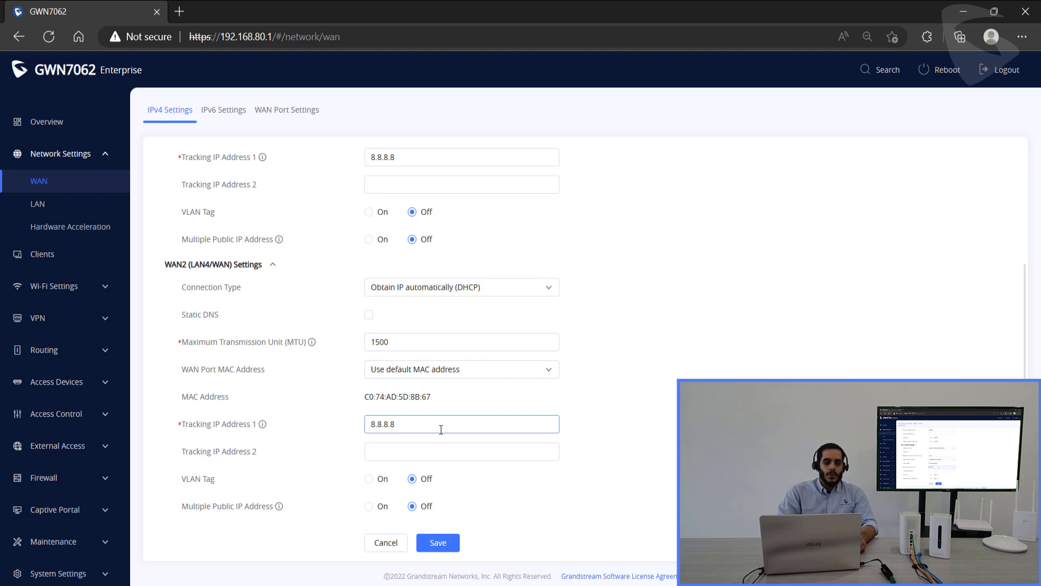
left_click(439, 542)
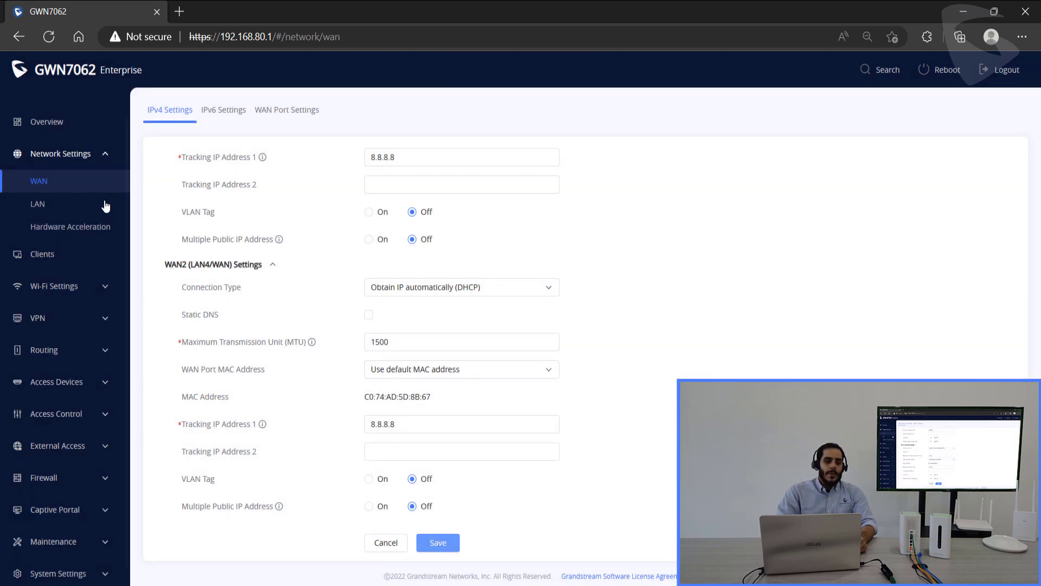
Check the WAN1 and WAN2 connection status on the router overview
left_click(52, 124)
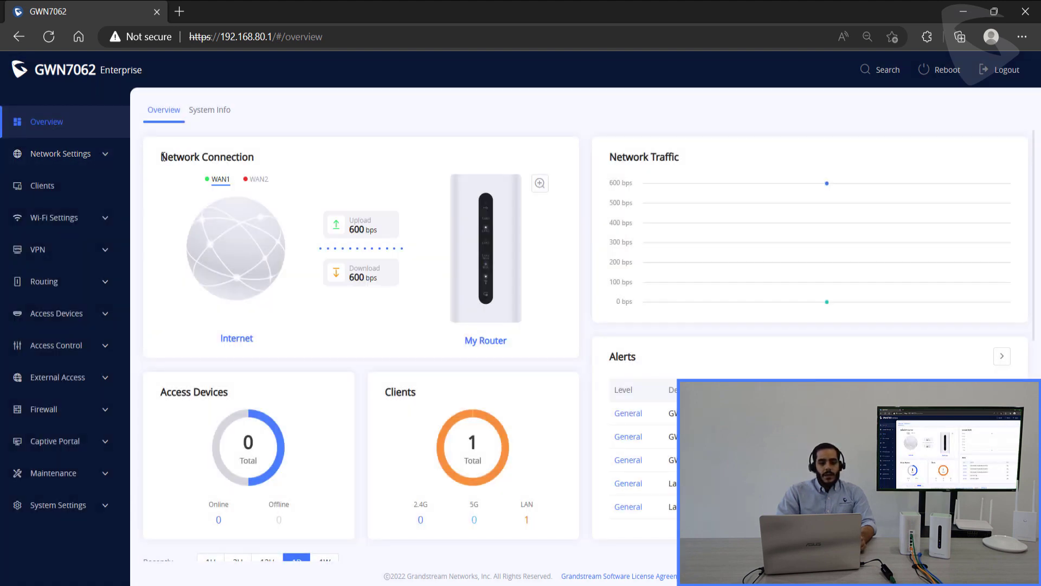
left_click_drag(161, 157, 242, 158)
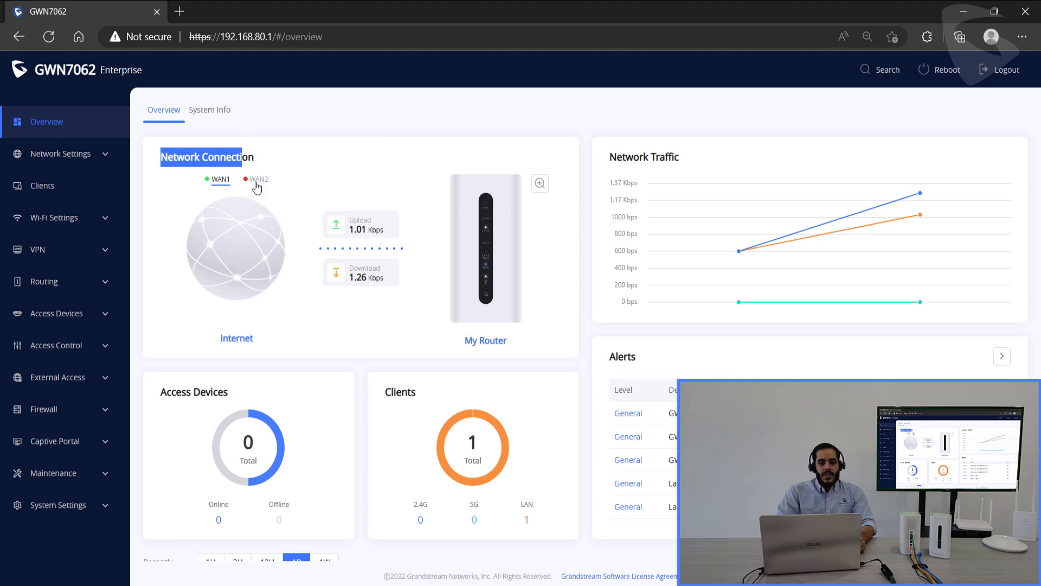
double_click(256, 185)
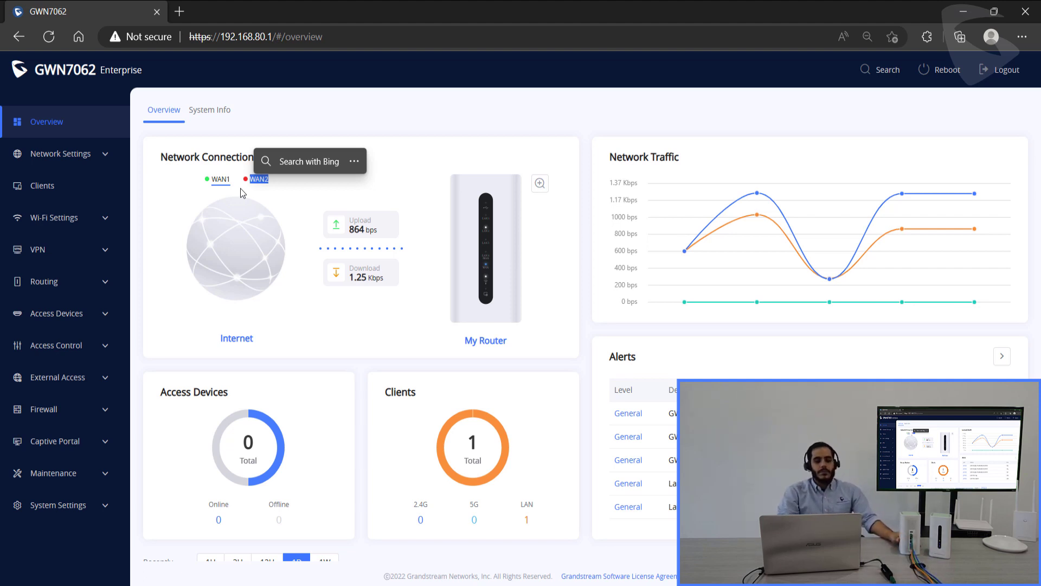
left_click(272, 190)
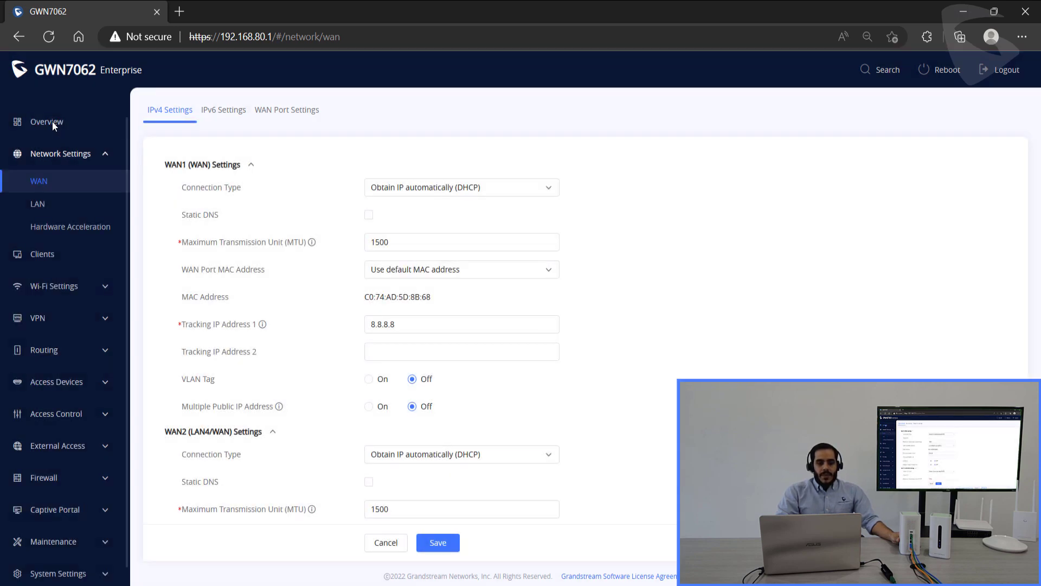
Reload the router overview from the WAN settings and recheck the status of both WAN links
left_click(52, 123)
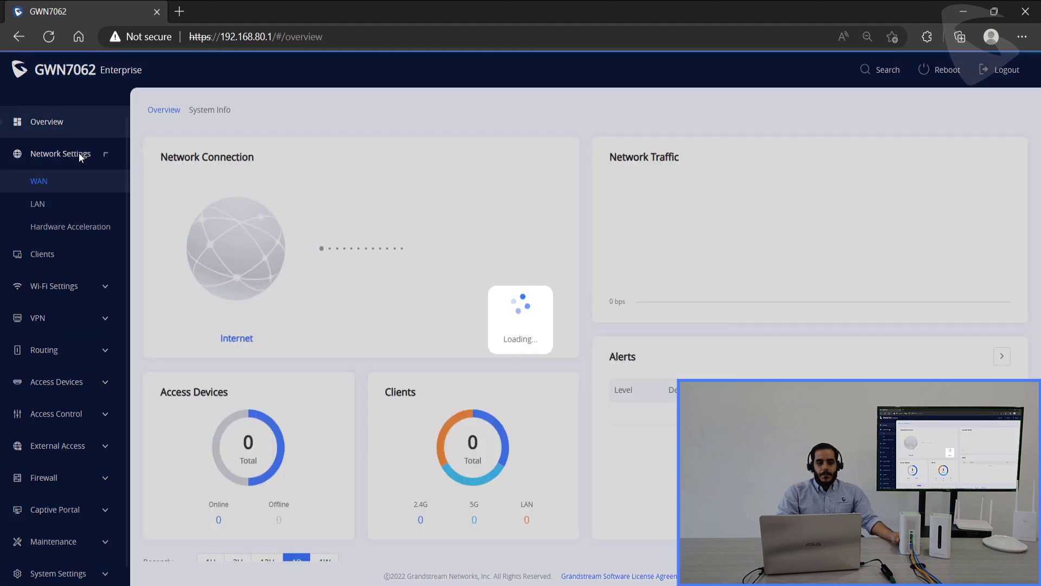
left_click(53, 125)
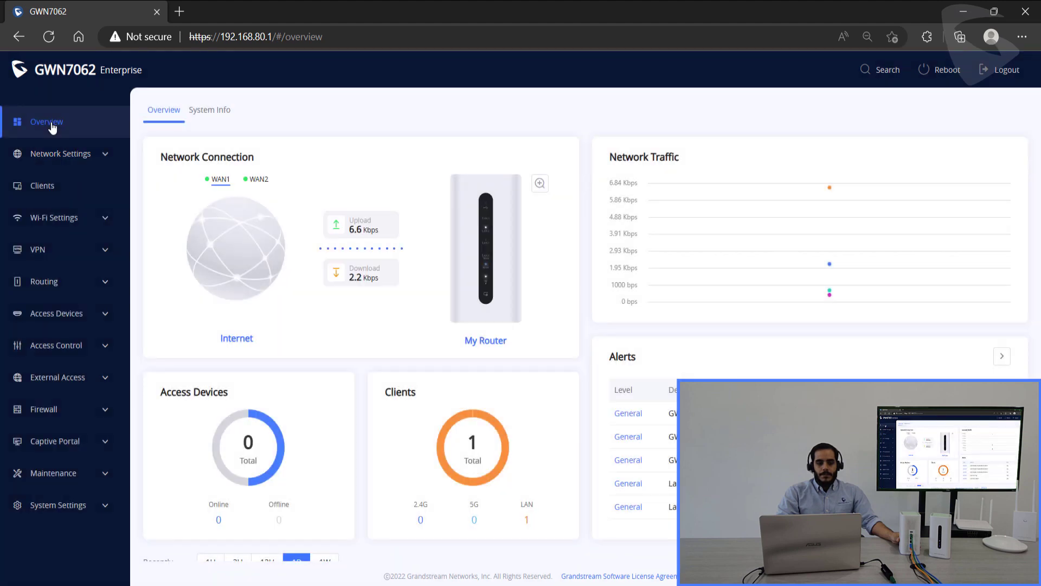
double_click(224, 179)
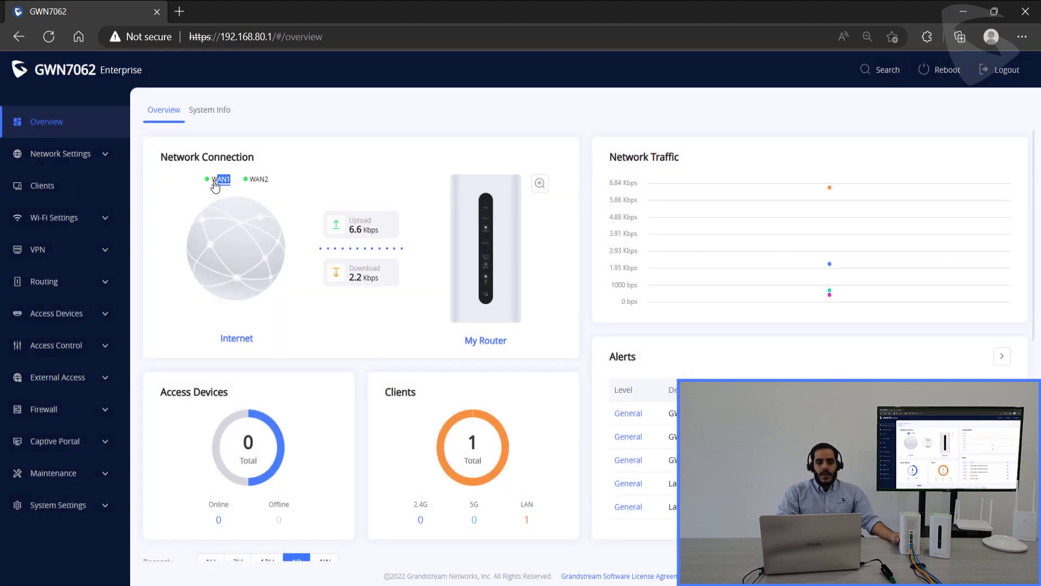
left_click(254, 185)
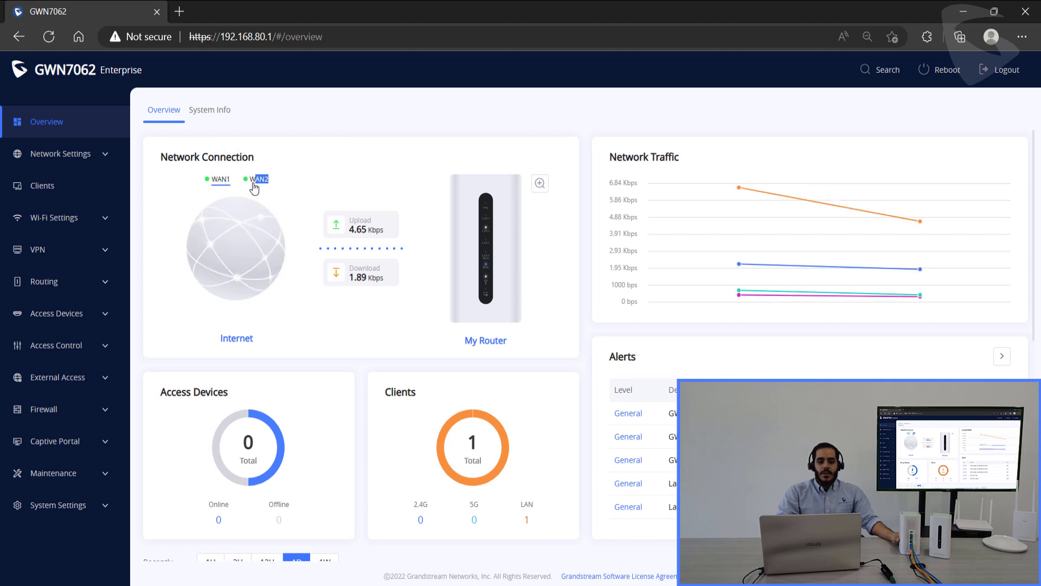
Examine the IPv4 addresses of WAN 1 and WAN2 in the system information, and return to the overview
left_click(206, 116)
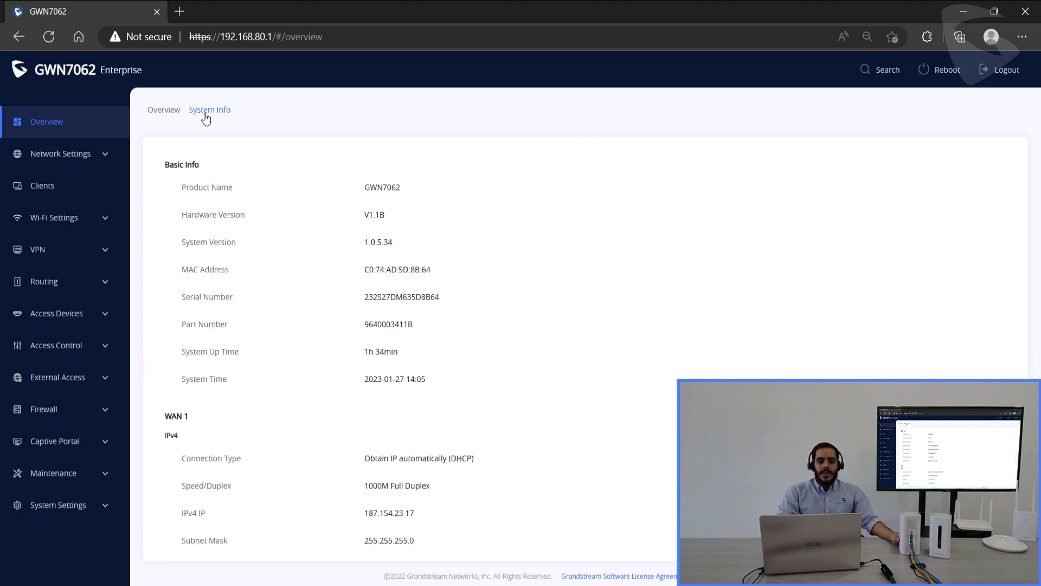
scroll(250, 195, "down", 3)
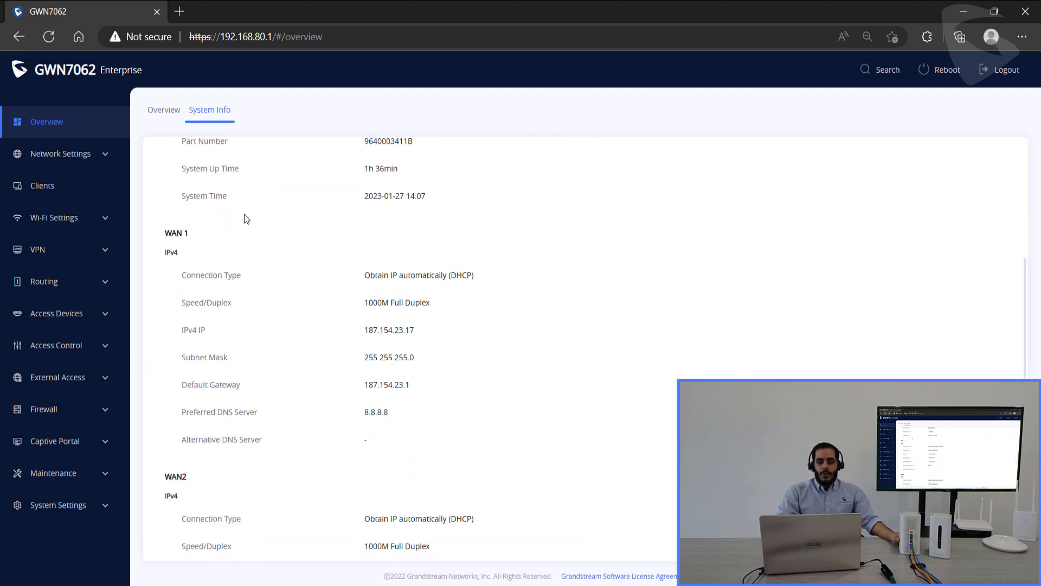
scroll(245, 218, "down", 1)
left_click_drag(363, 300, 417, 300)
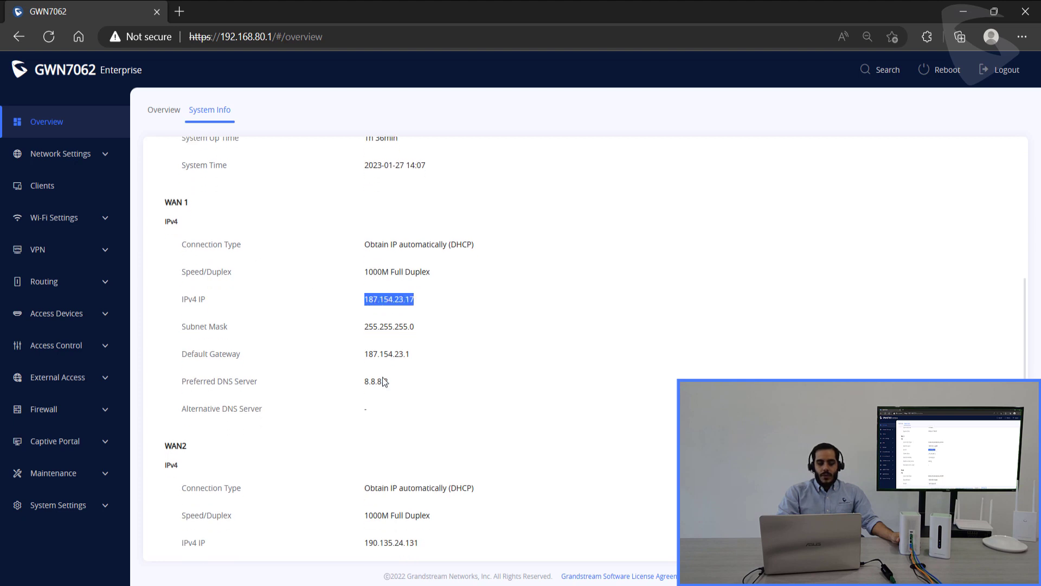
left_click_drag(362, 542, 429, 553)
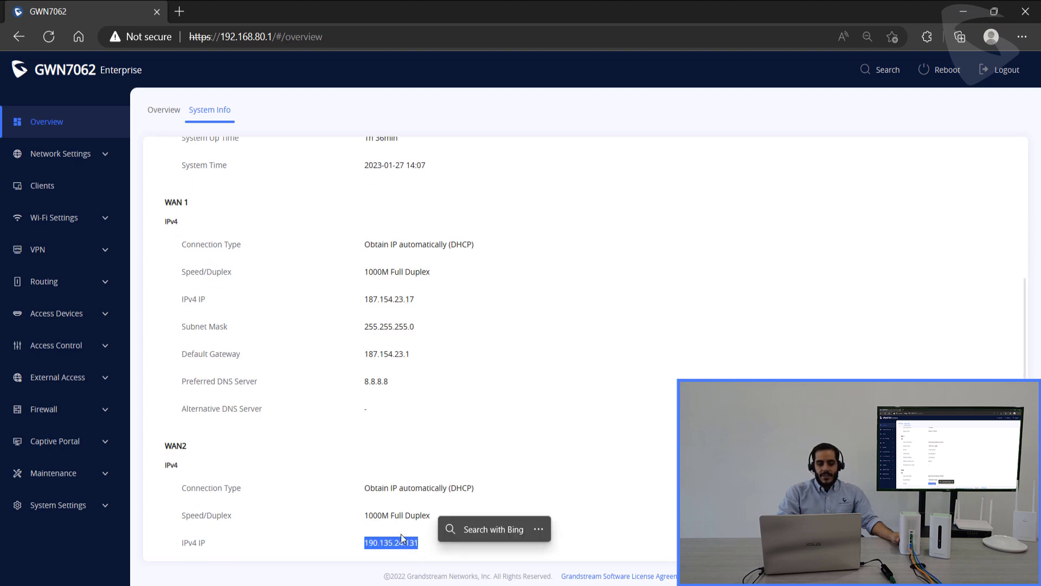
left_click(164, 110)
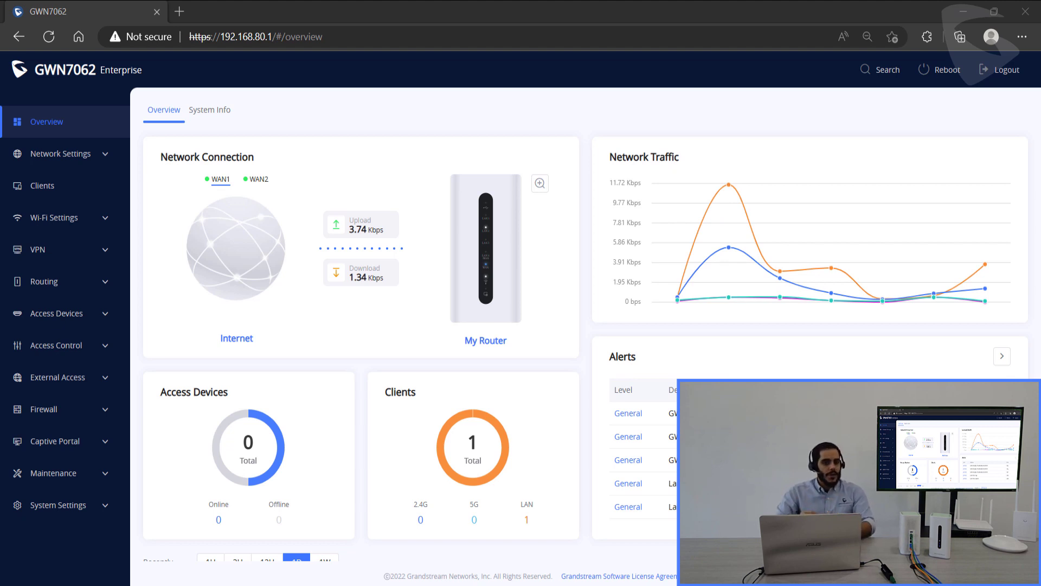
Start a new policy routing rule with WAN1 (WAN) as the first member and WAN2 (WAN) as an added second member
left_click(44, 283)
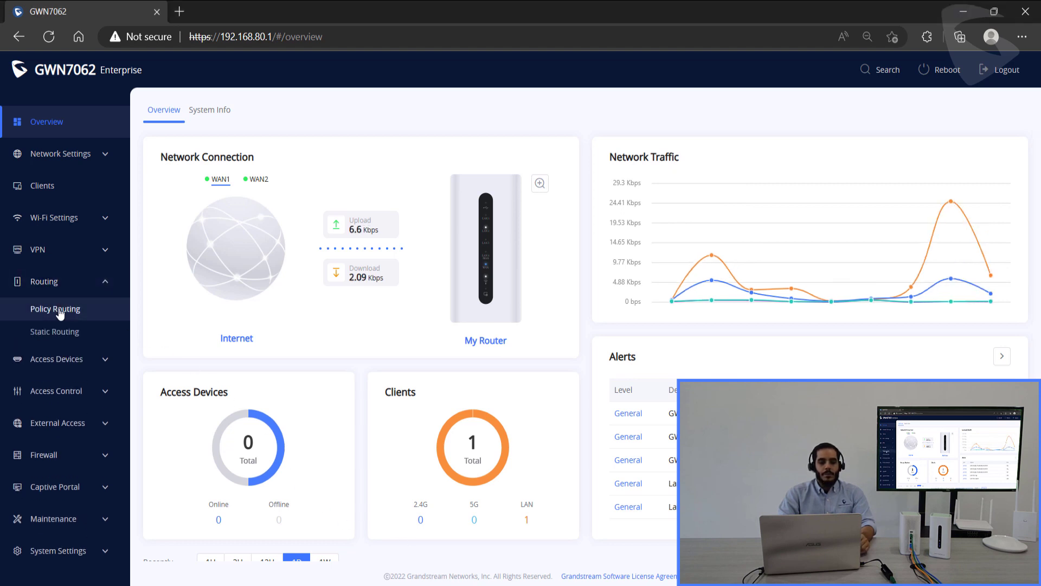
left_click(59, 309)
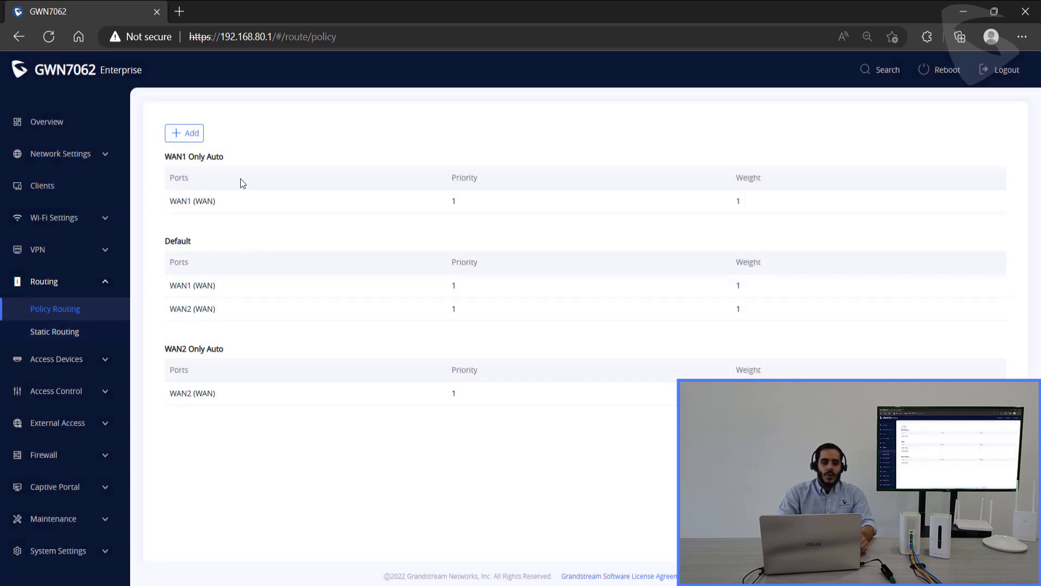
left_click(200, 137)
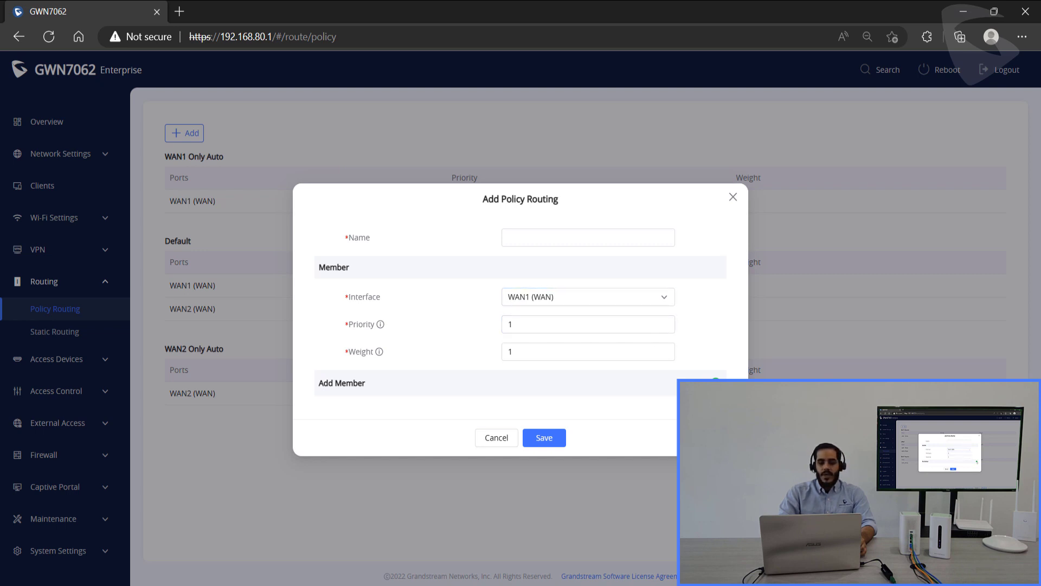
left_click(713, 379)
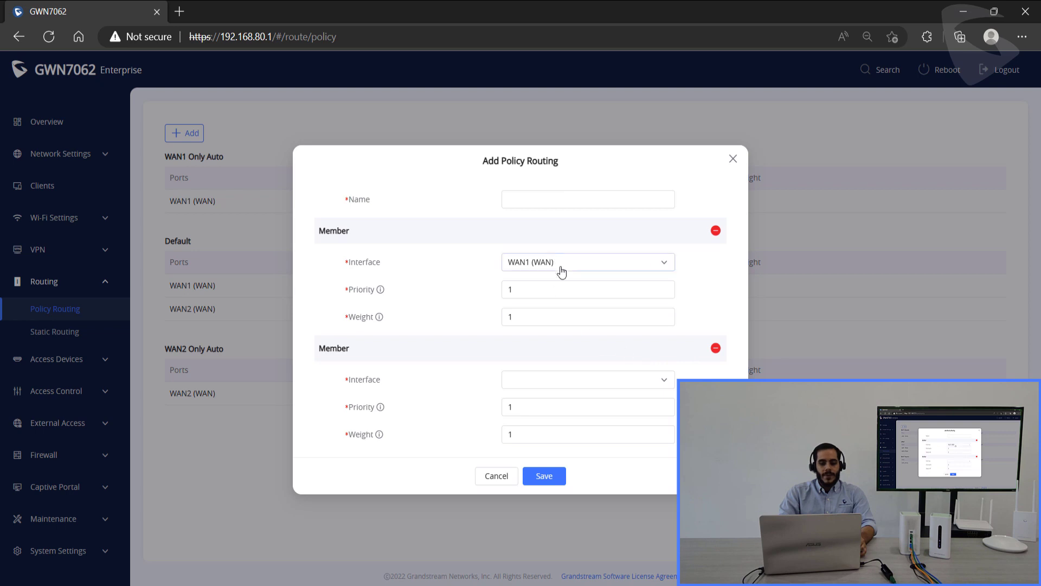
left_click(539, 379)
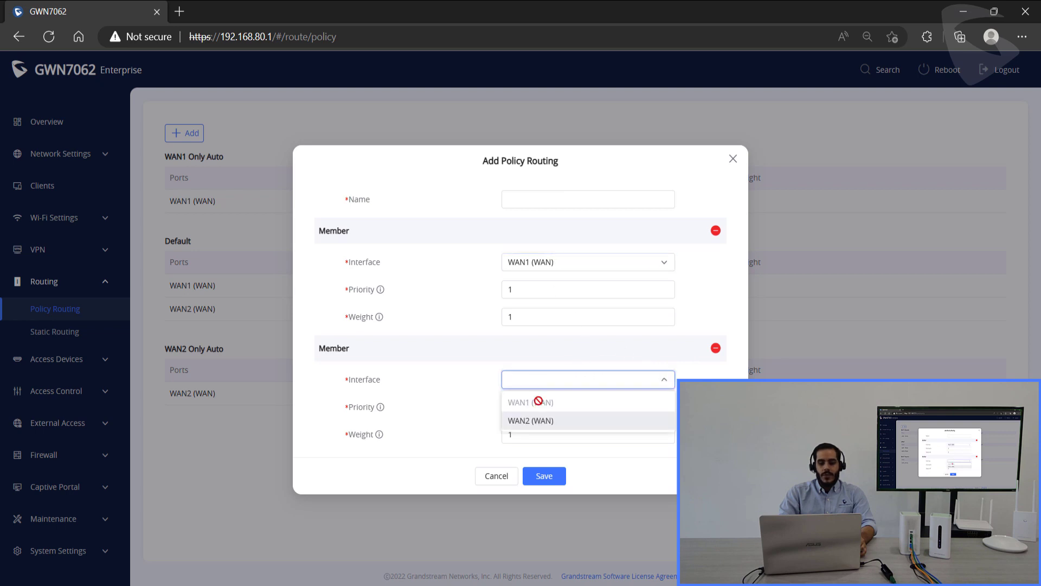
left_click(532, 421)
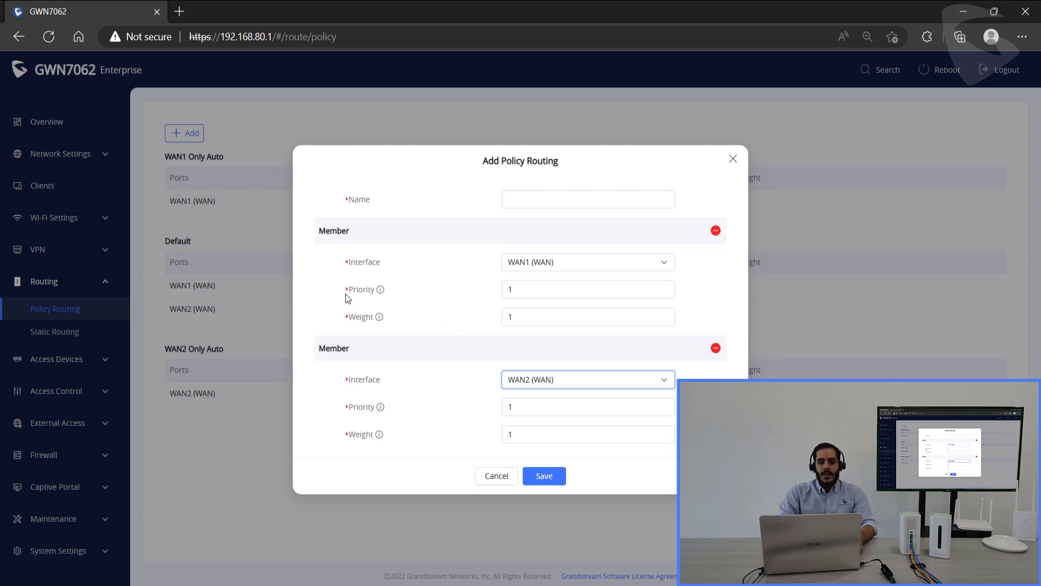
Review the Priority and Weight settings of the WAN1 member, and name the policy routing rule Balanceo
left_click_drag(348, 290, 372, 295)
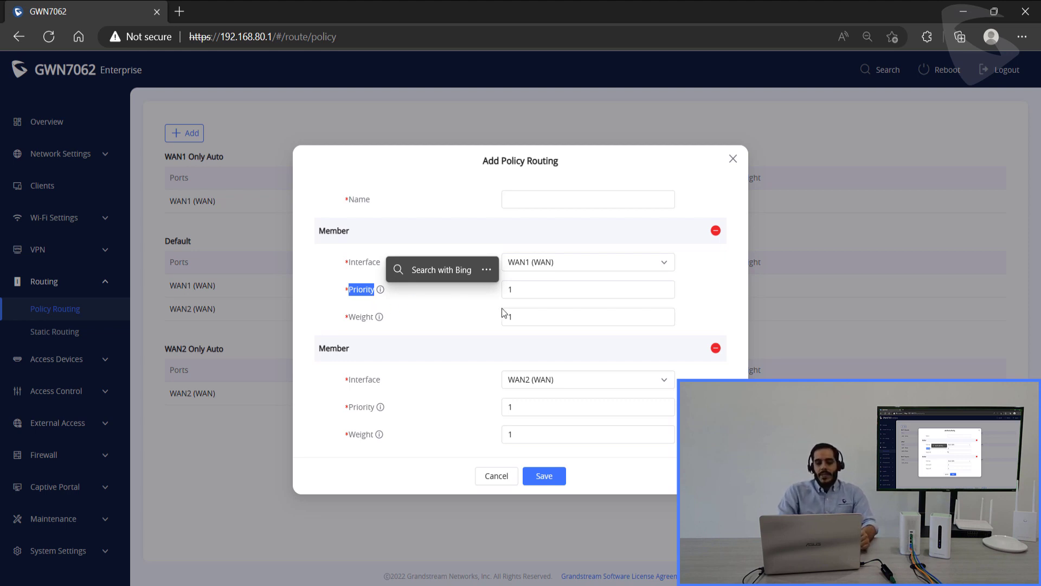
left_click(520, 292)
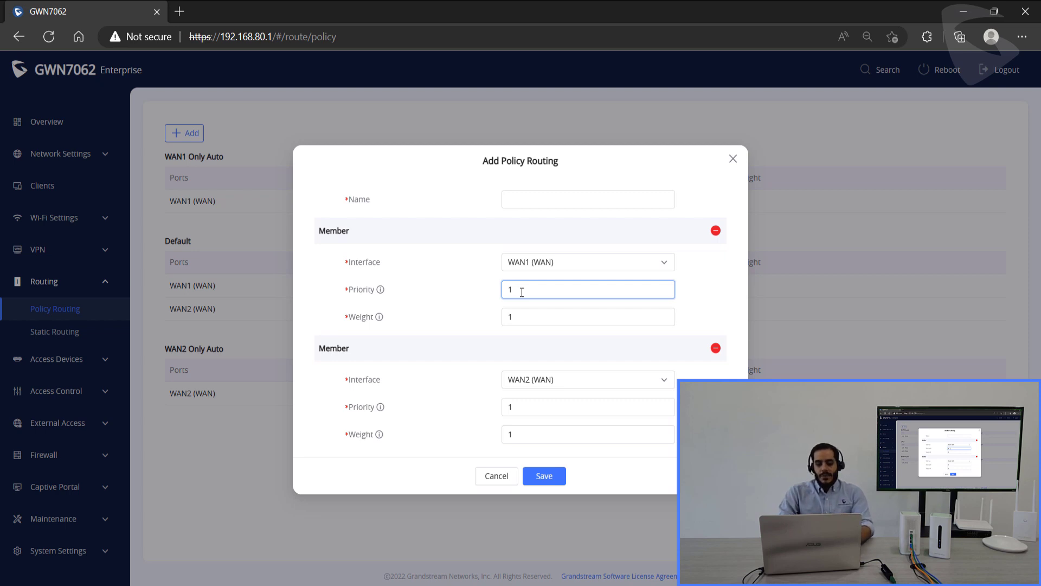
double_click(372, 320)
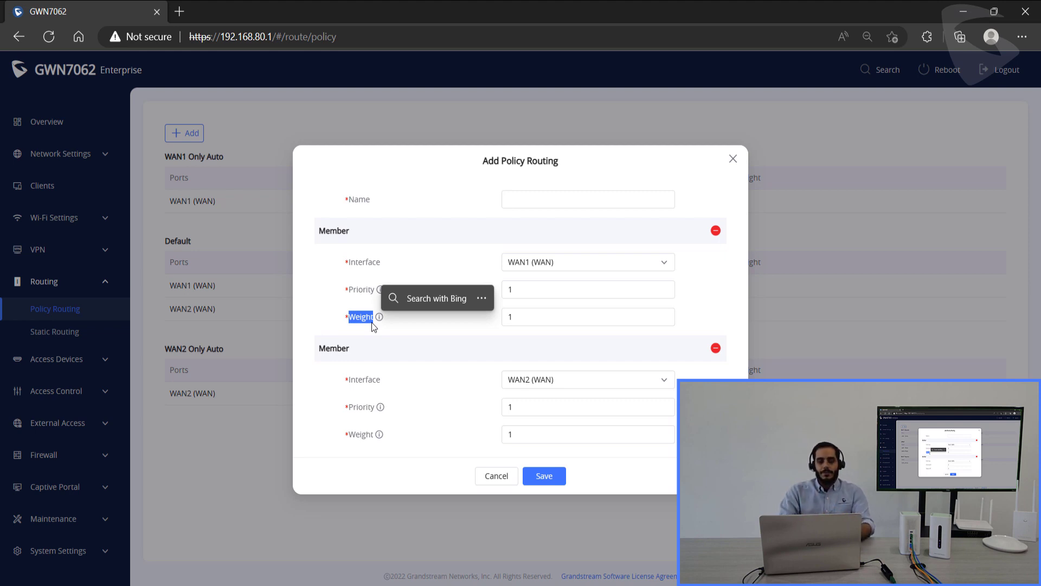
left_click(542, 199)
type("Balanceo")
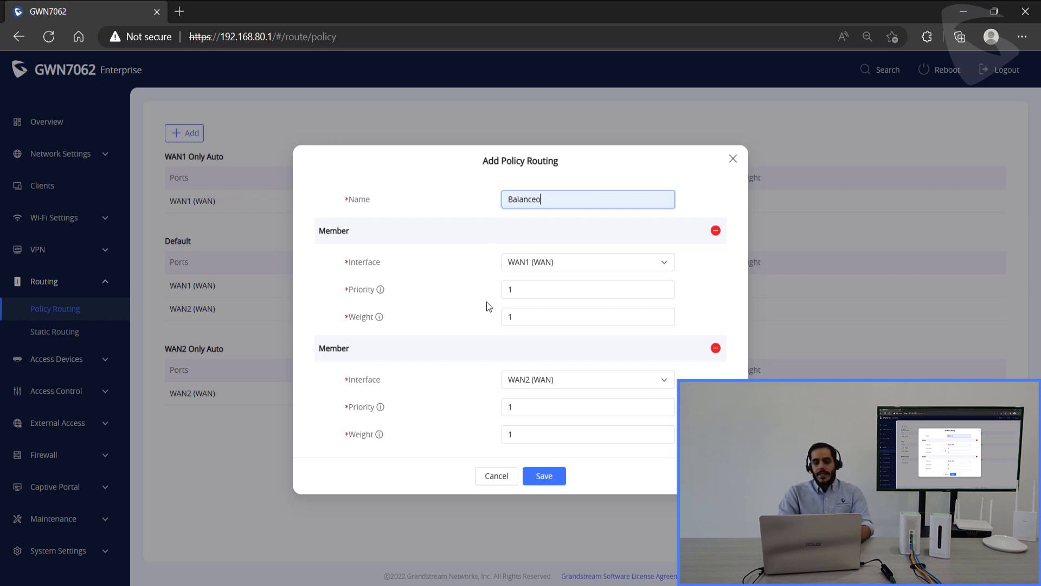
Keep both priorities at 1, set the weight to 7 for WAN1 and 3 for WAN2, and save the Balanceo rule
left_click_drag(523, 291, 497, 295)
left_click_drag(546, 414, 500, 408)
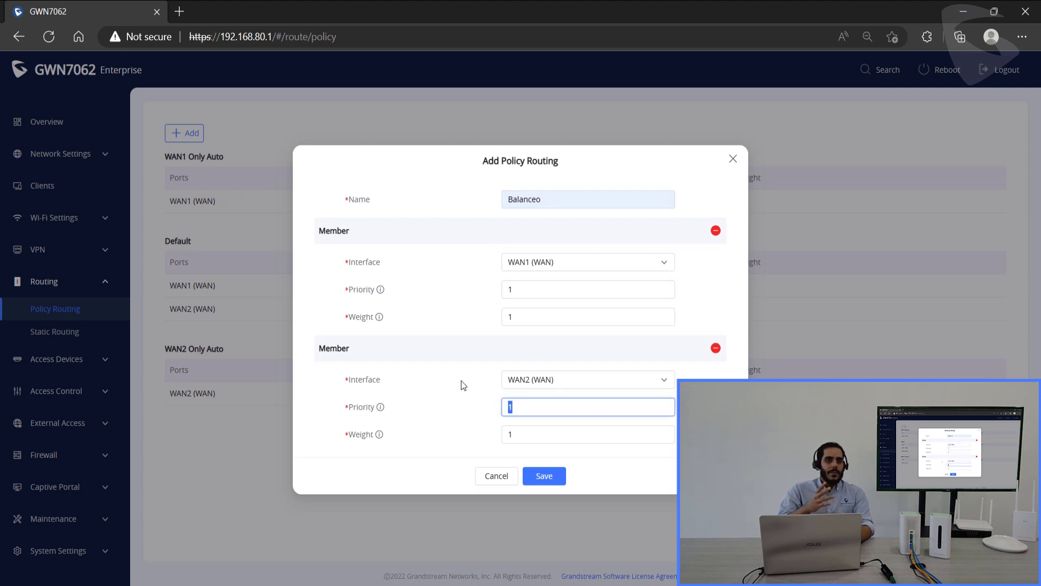
left_click_drag(523, 322, 497, 322)
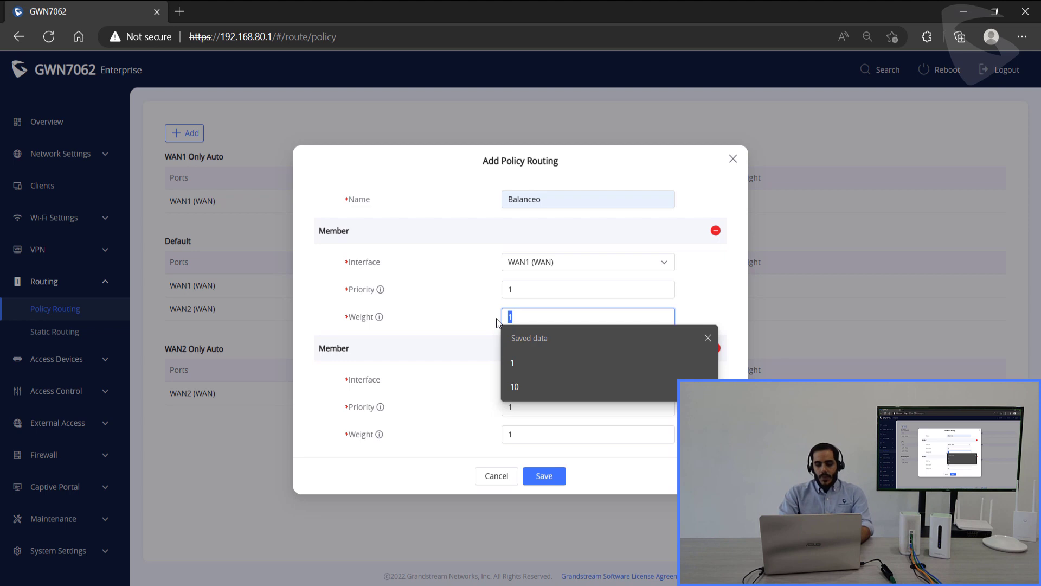
type("7")
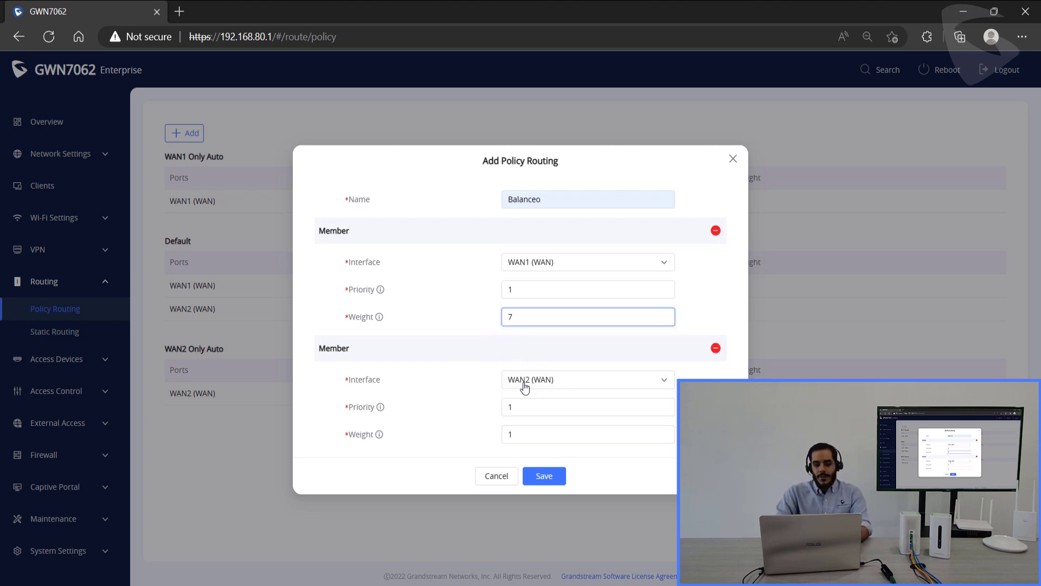
double_click(532, 434)
type("3")
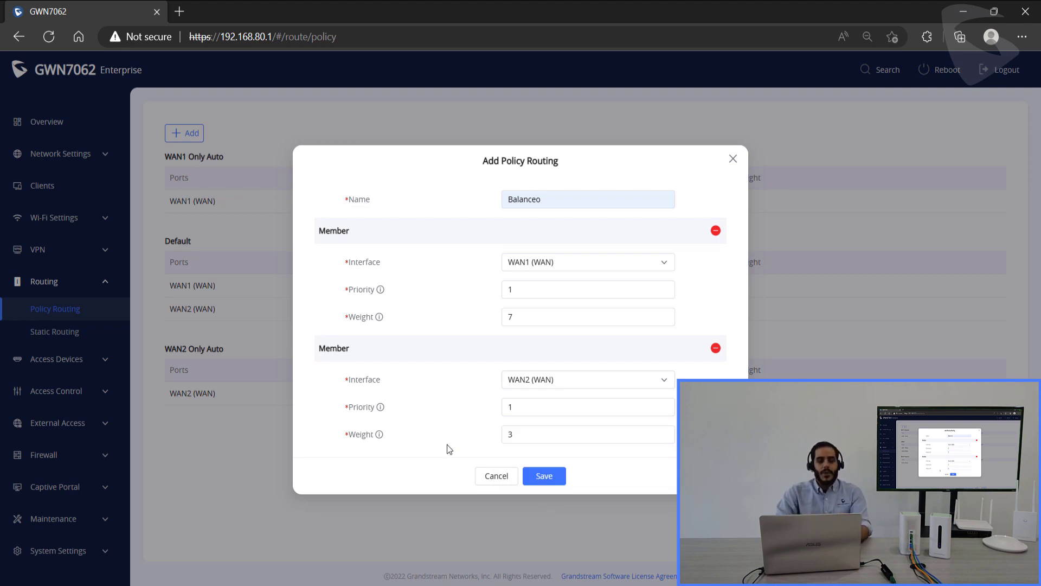
left_click(550, 482)
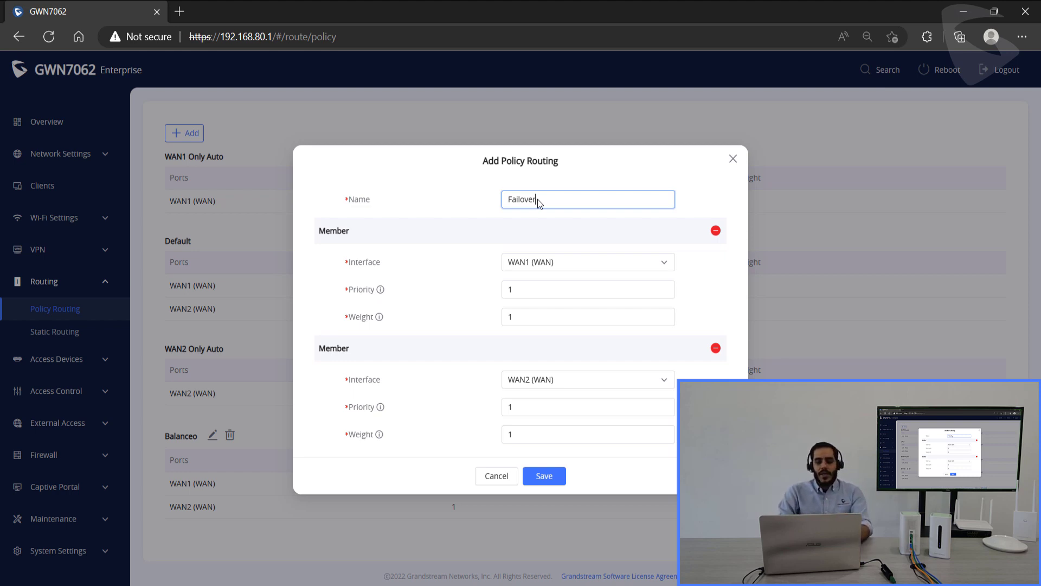
Set the WAN2 member's priority to 4 in the Failover policy routing rule and save it
left_click_drag(551, 410, 490, 415)
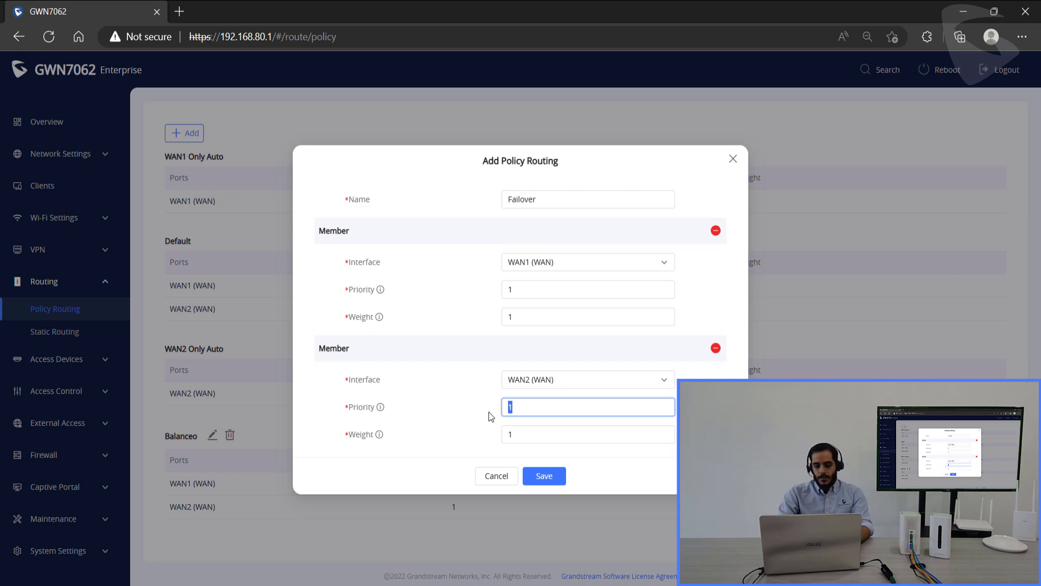
type("4")
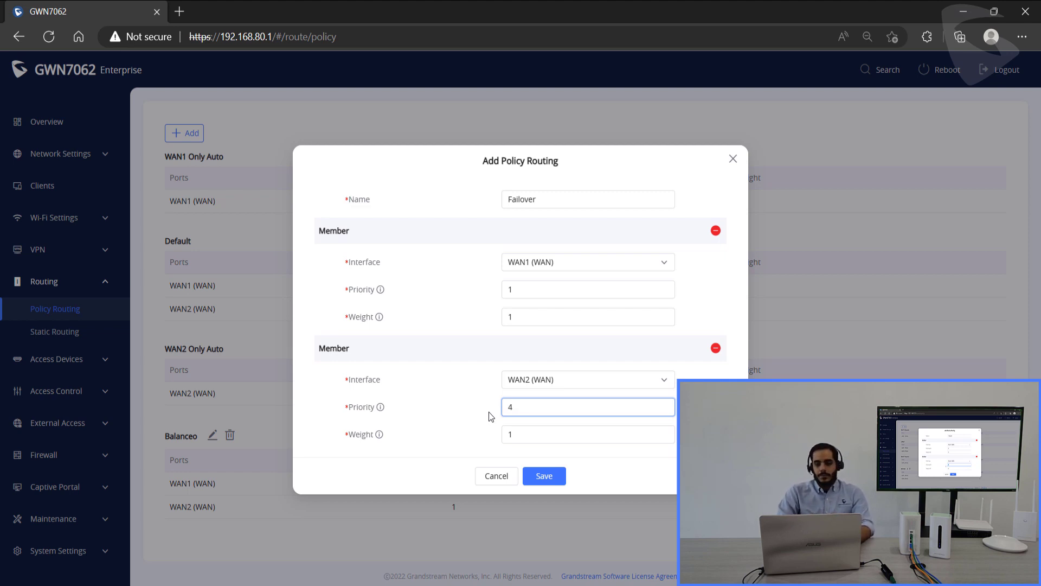
left_click(537, 475)
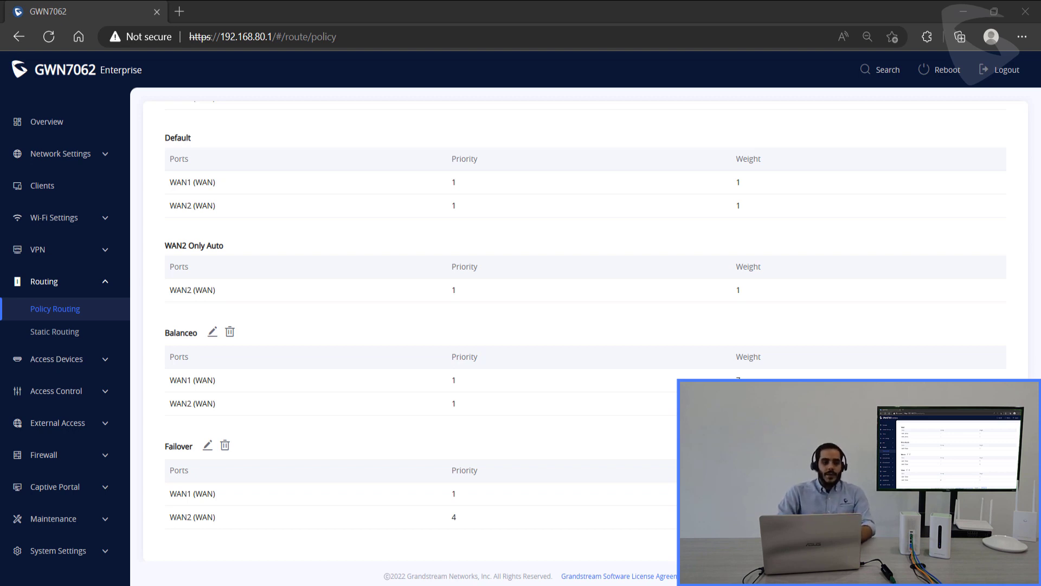
Assign the Balanceo policy routing to the Default LAN VLAN in the LAN settings and save the VLAN
left_click(81, 154)
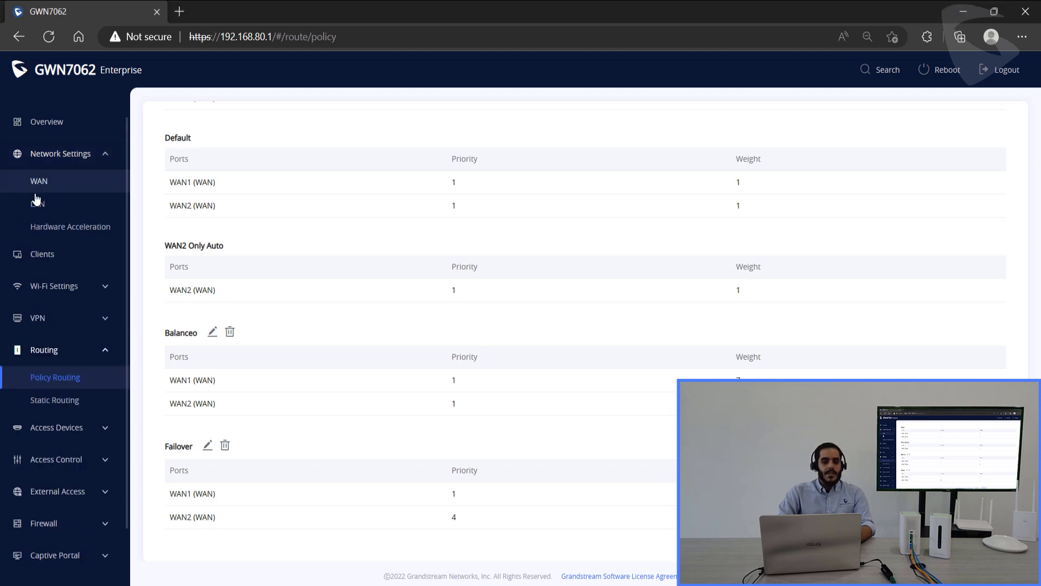
left_click(34, 204)
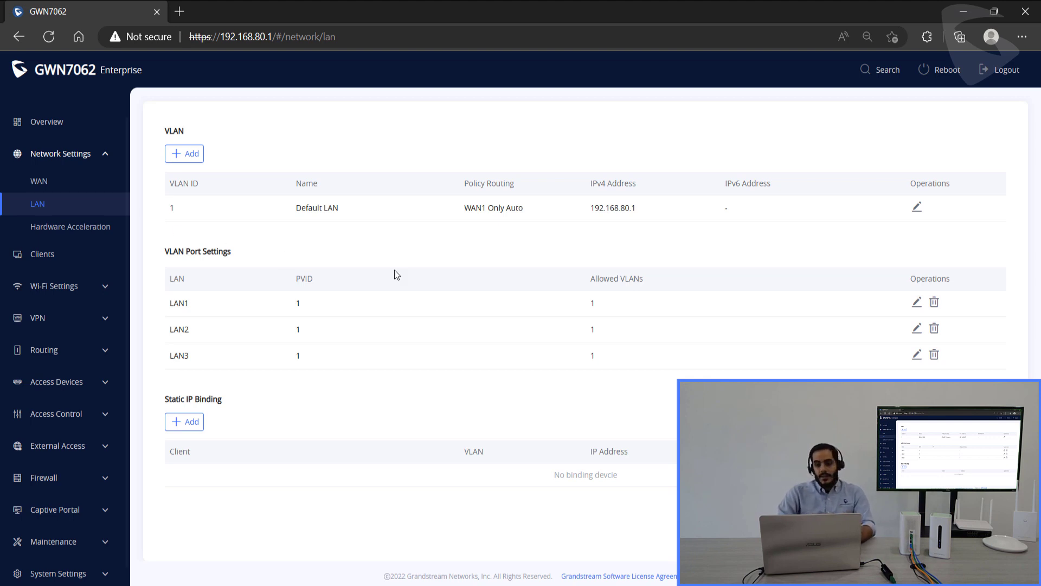
left_click(917, 208)
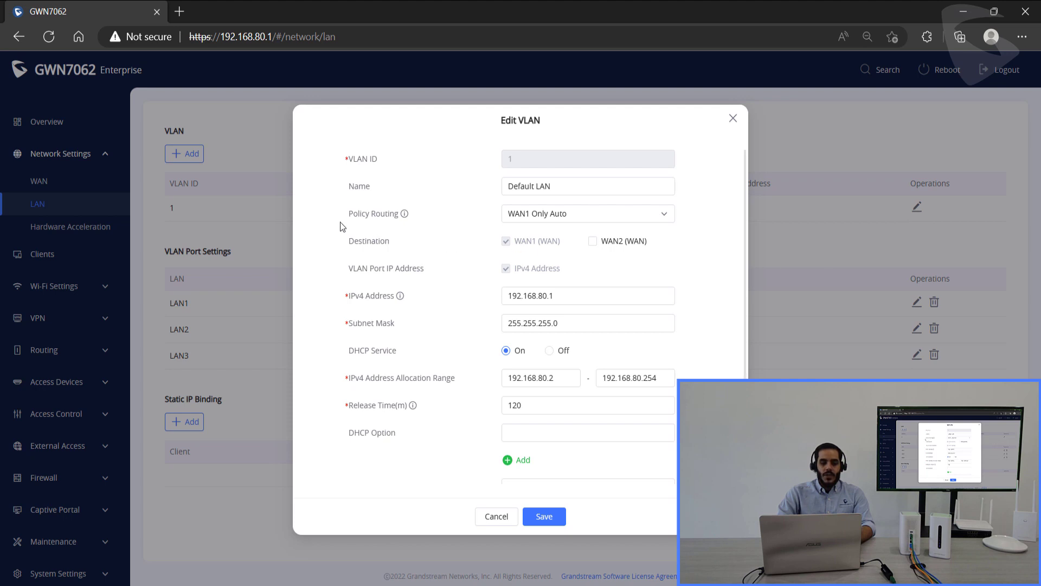
left_click_drag(344, 220, 401, 223)
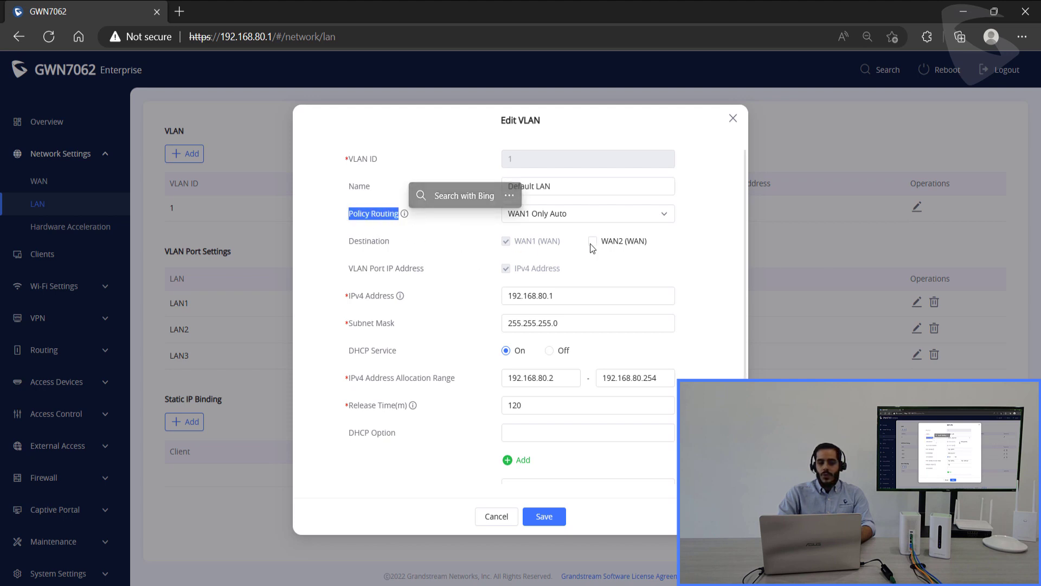
left_click(577, 213)
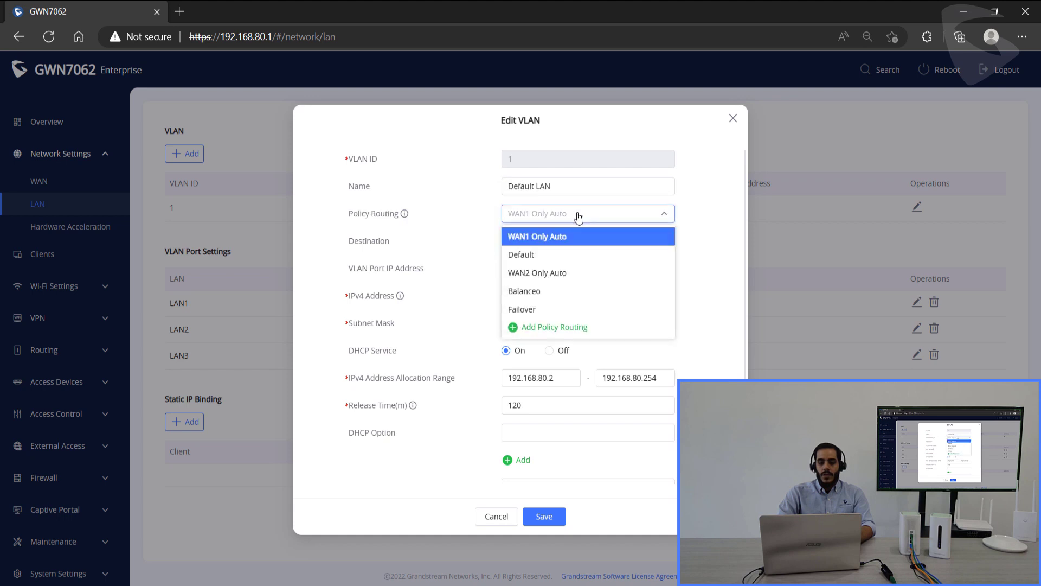
left_click(538, 292)
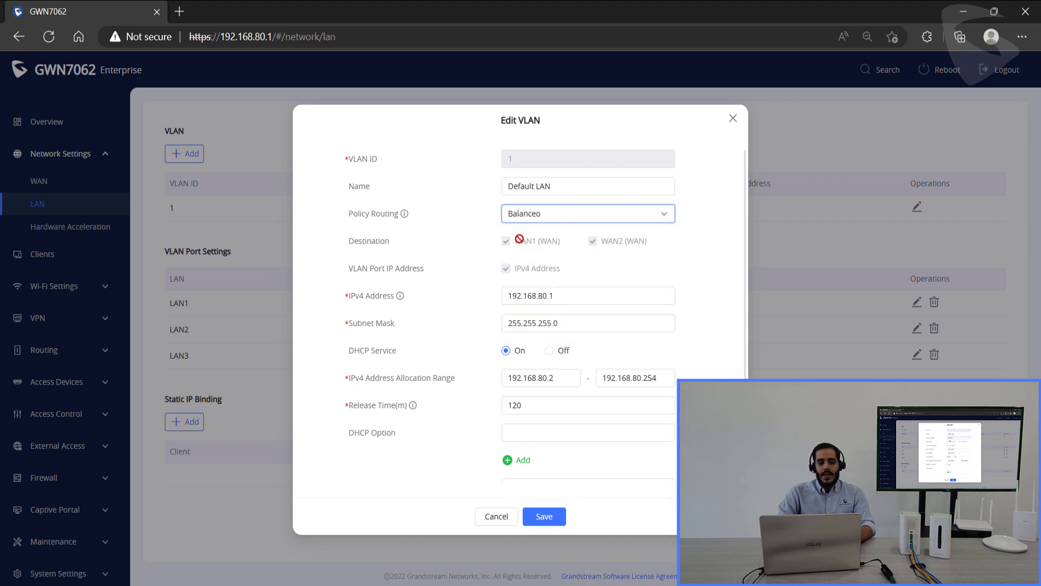
left_click(519, 241)
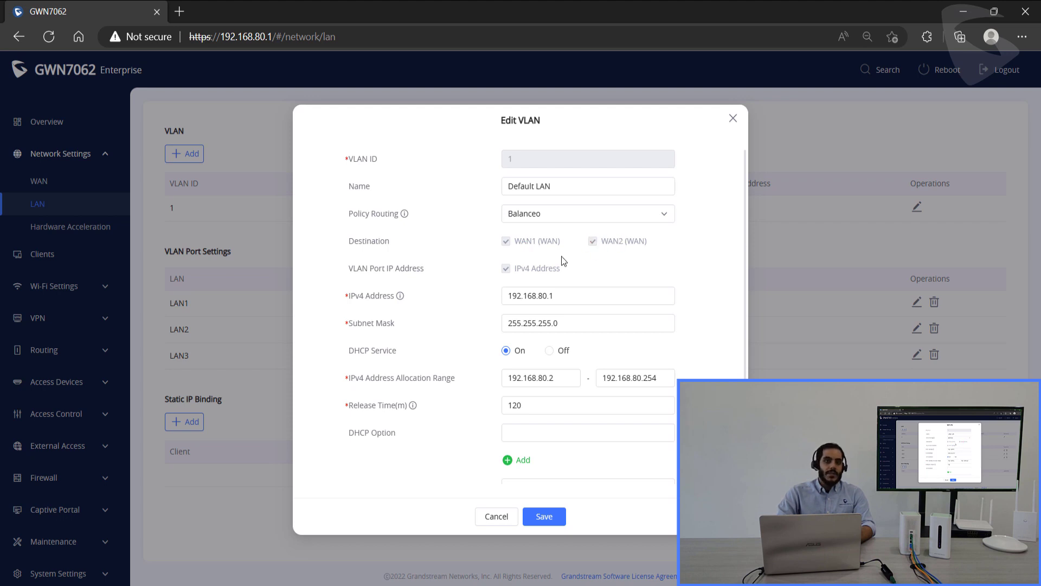
left_click(544, 516)
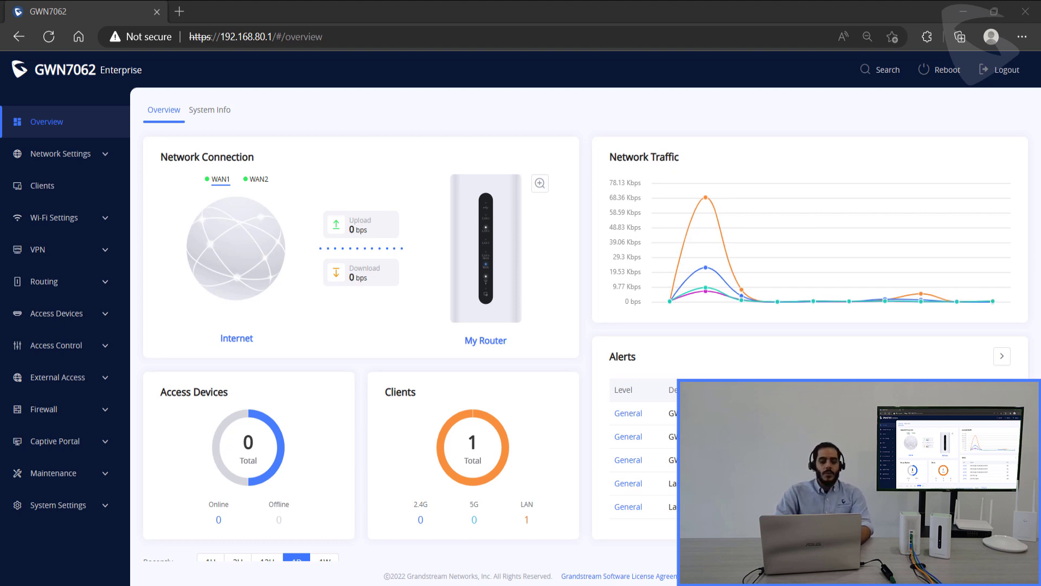
Run a continuous ping to 8.8.8.8 in Command Prompt, watch both WANs on the router's traffic graph, and stop the ping
type("ping ")
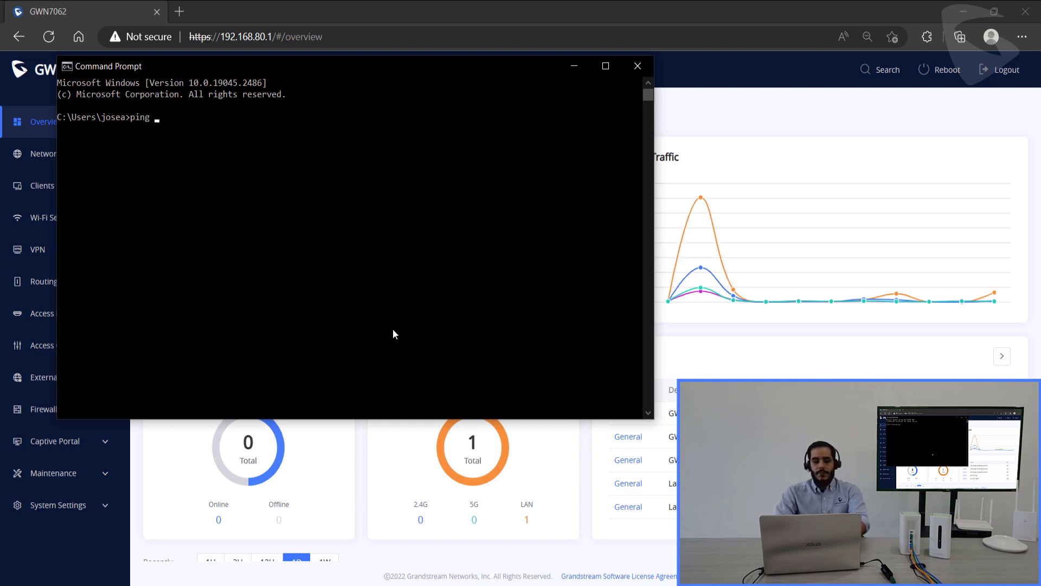
type("8.8.8.8")
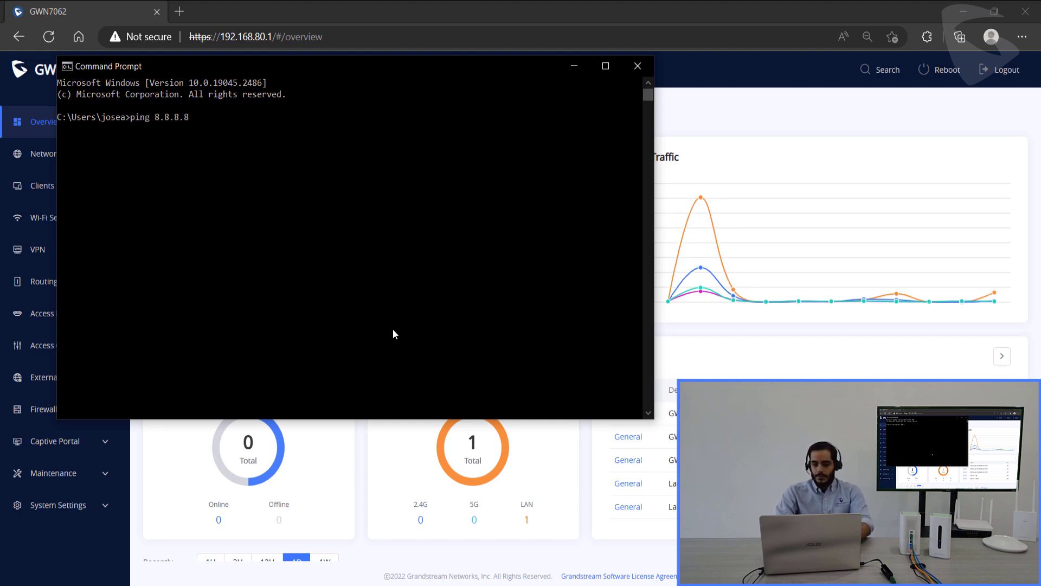
type(" -t")
key("Return")
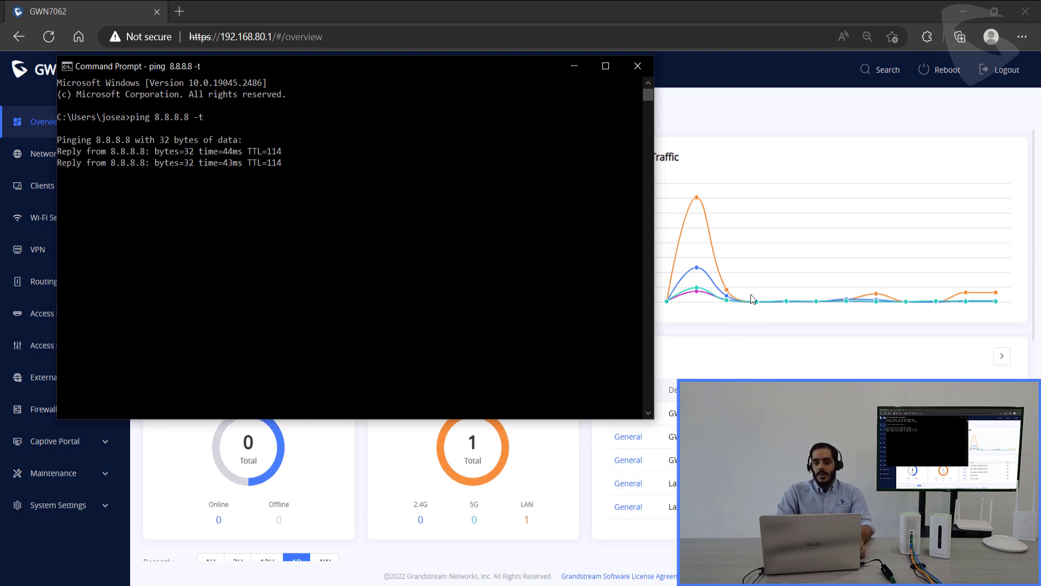
mouse_move(827, 293)
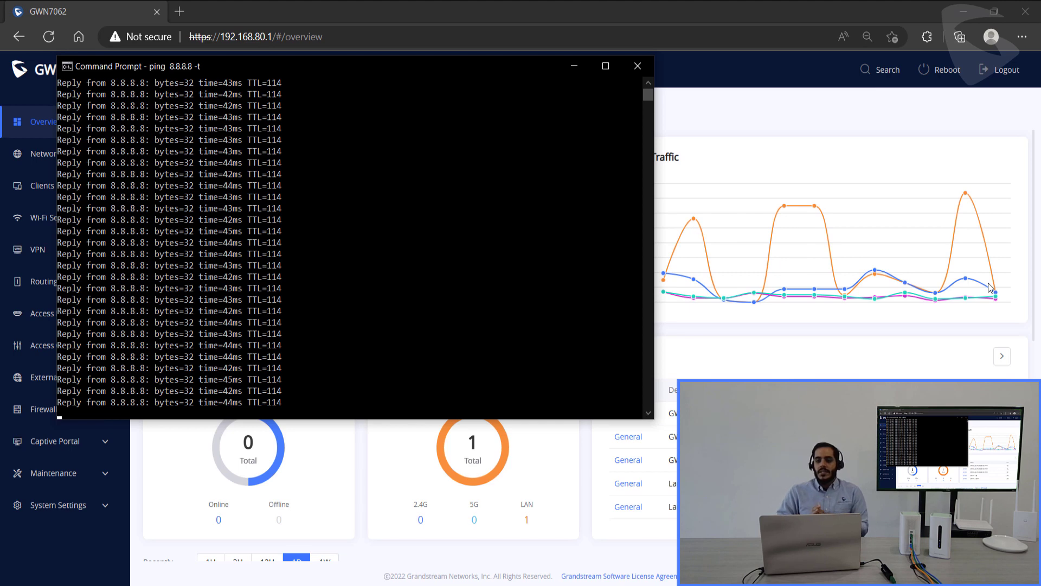
mouse_move(997, 287)
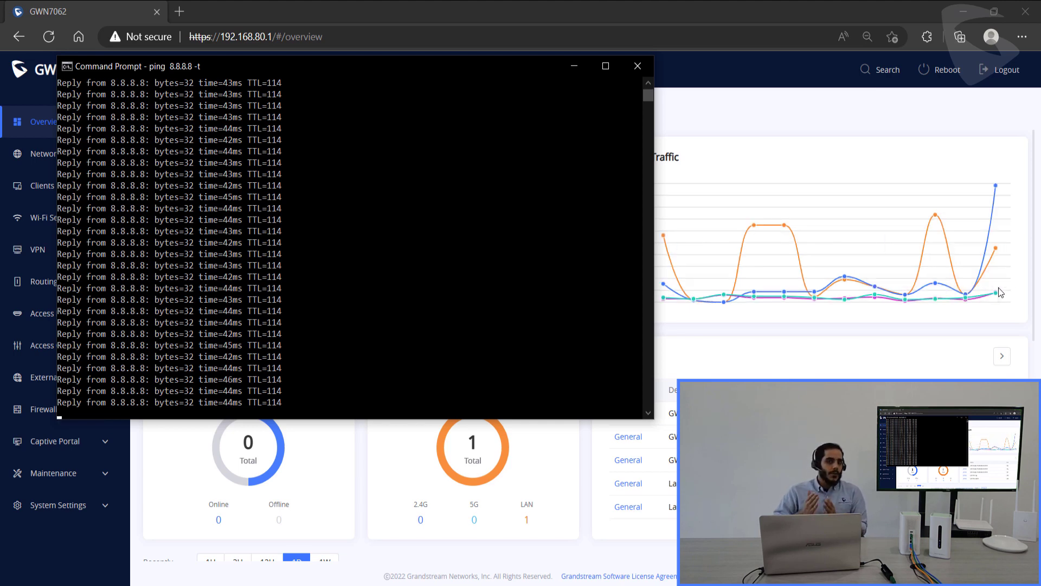
key("ctrl+c")
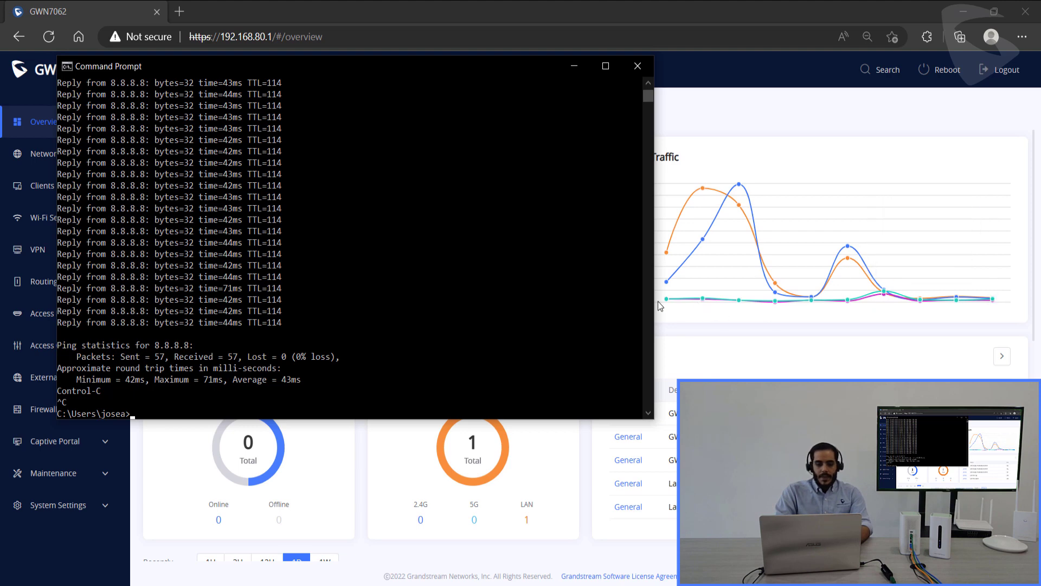
Restart the continuous ping to 8.8.8.8 and check WAN 1 and WAN 2 on the traffic graph
left_click(572, 308)
key("Up")
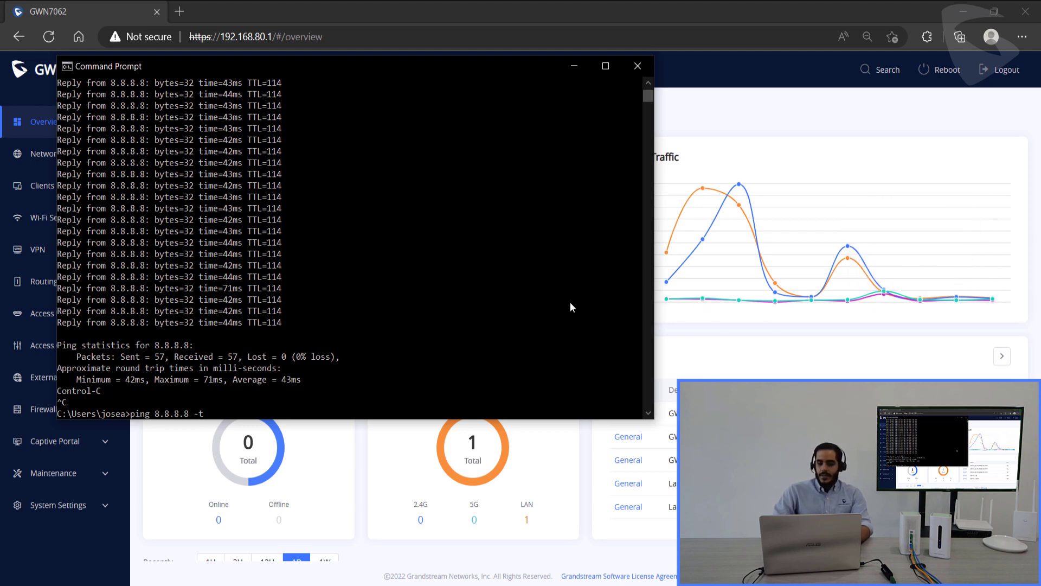
key("Return")
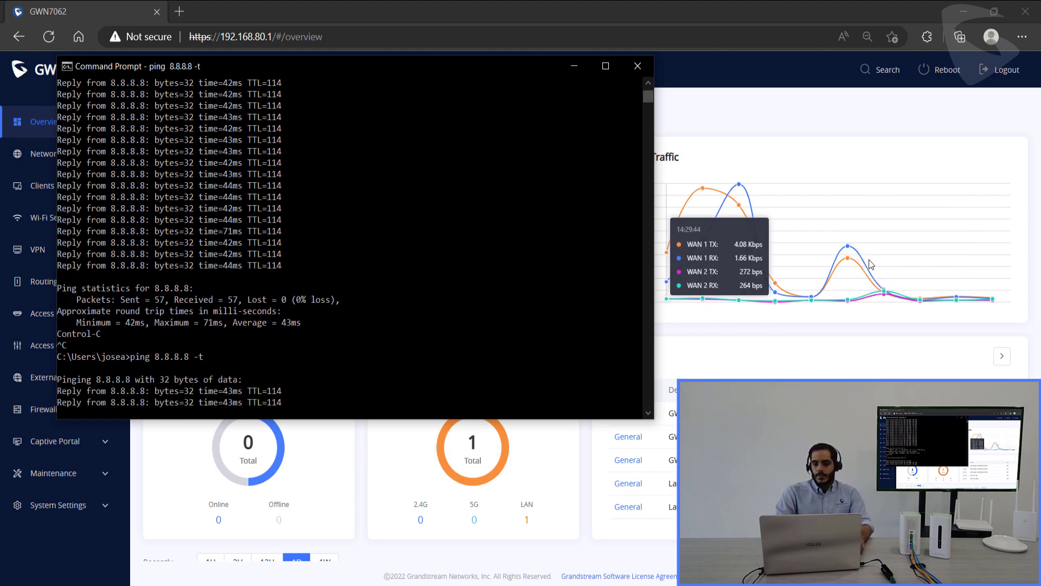